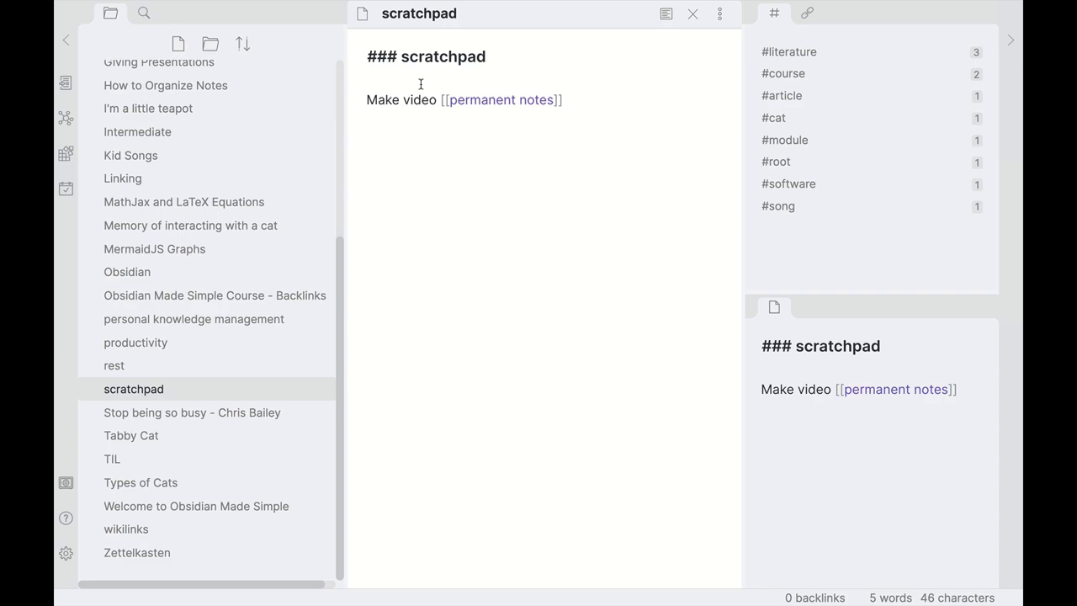
Filter the graph view to files matching "scratchpad", close the filter settings and open today's daily note
left_click(66, 118)
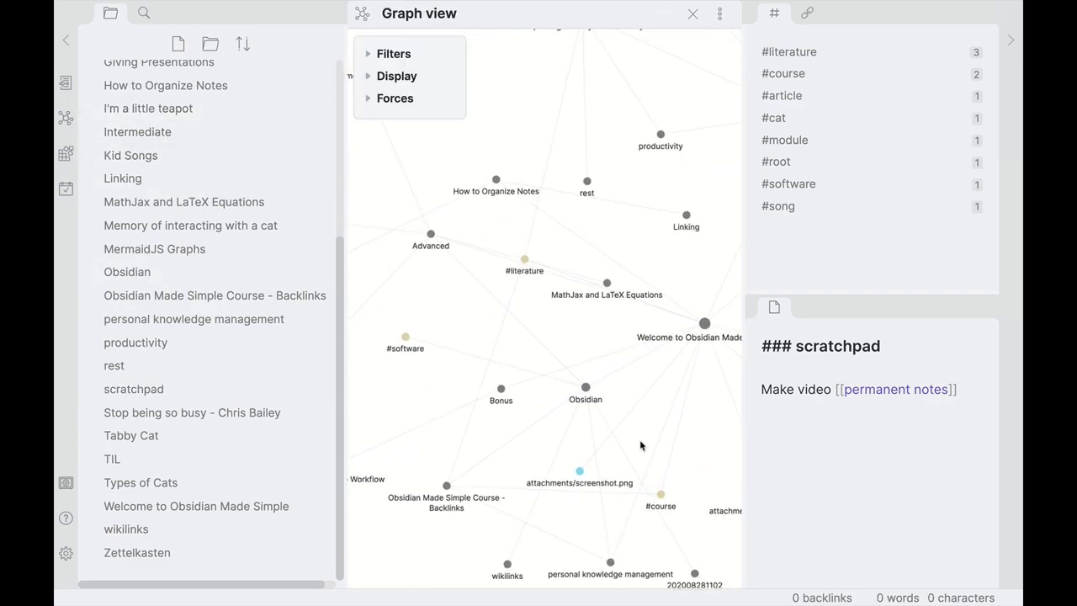
left_click(394, 53)
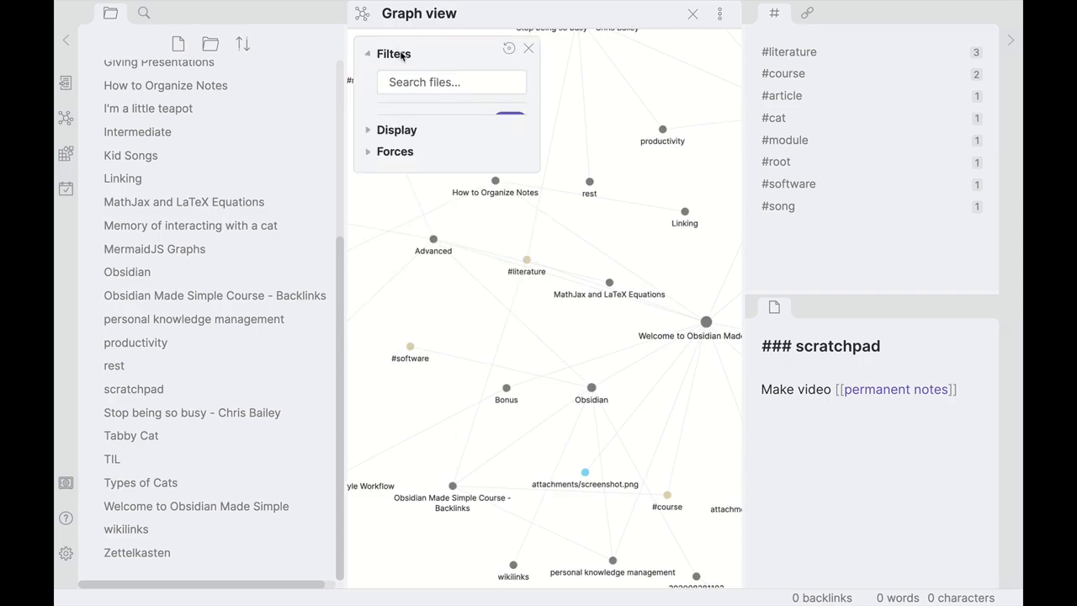
left_click(440, 87)
type("scratchpad")
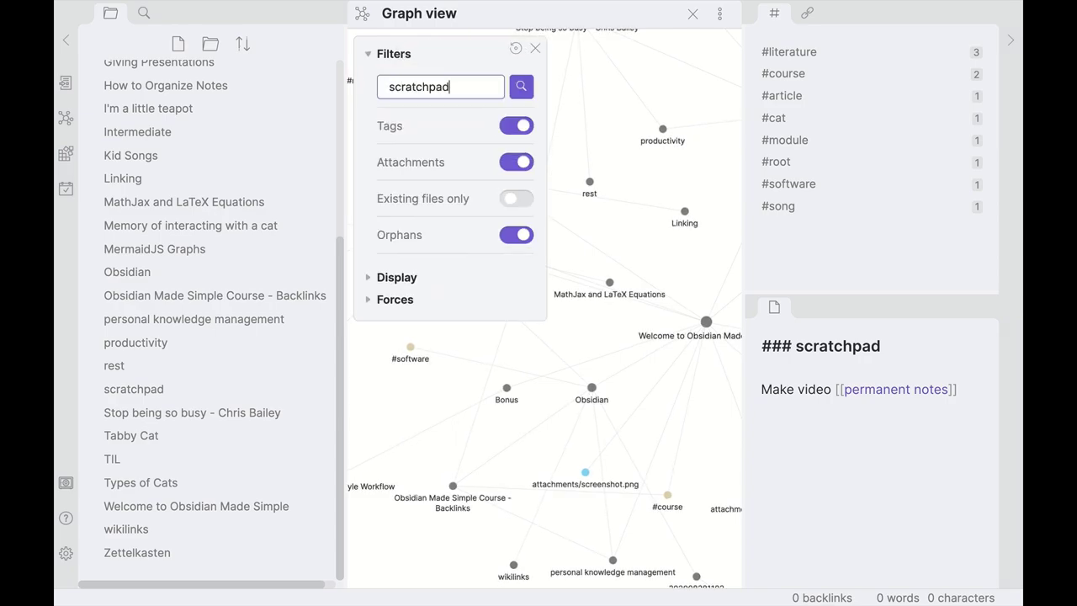
left_click(529, 48)
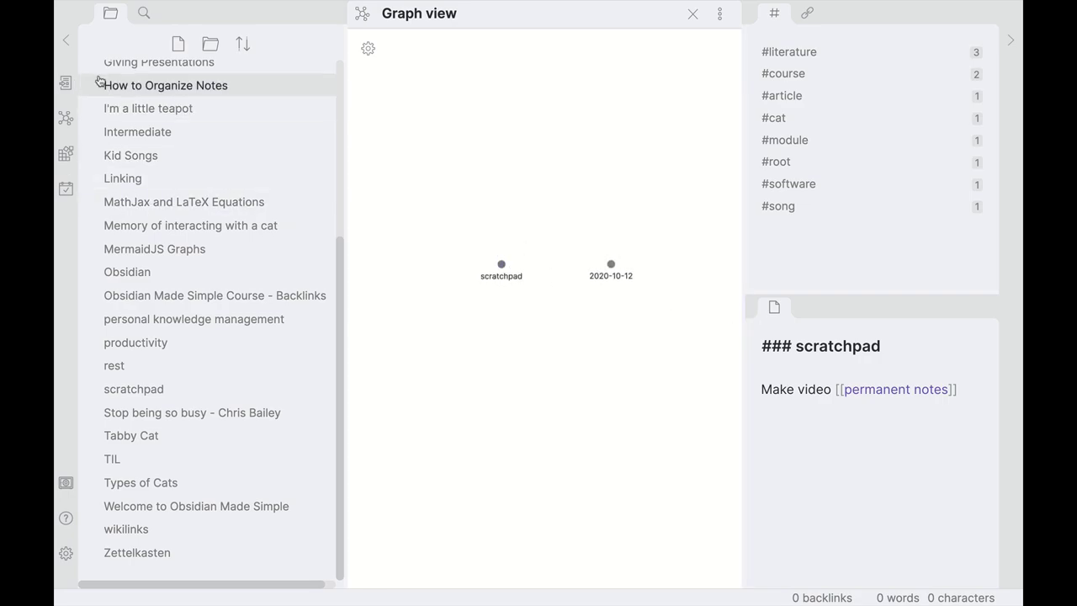
left_click(65, 189)
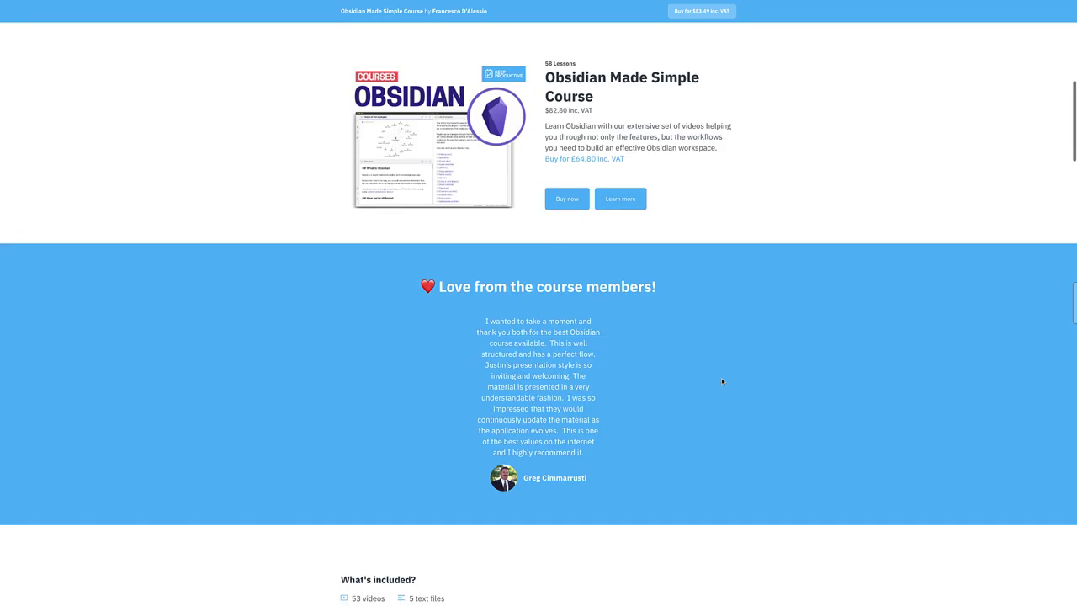
Look through the lesson list on the Obsidian Made Simple Course web page, down to the Go Mobile with Obsidian section
scroll(721, 380, "down", 5)
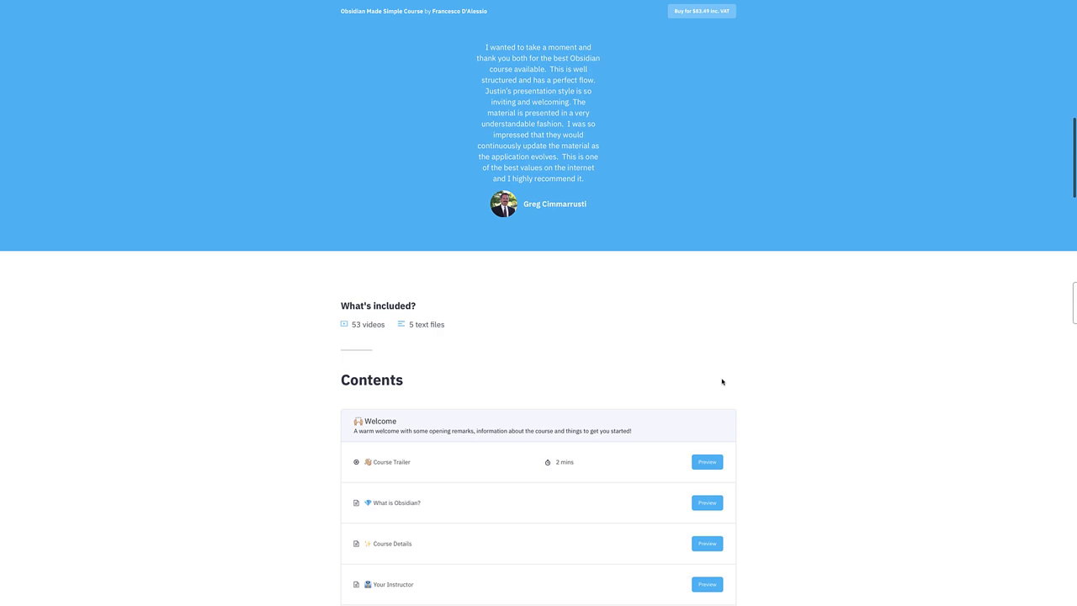
scroll(722, 381, "down", 8)
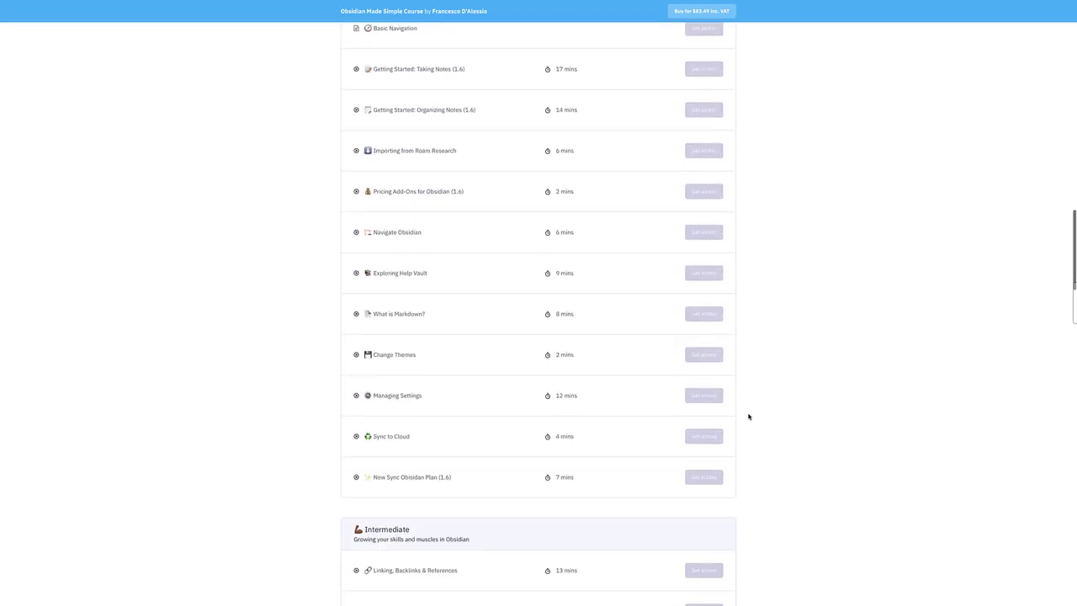
scroll(749, 416, "down", 10)
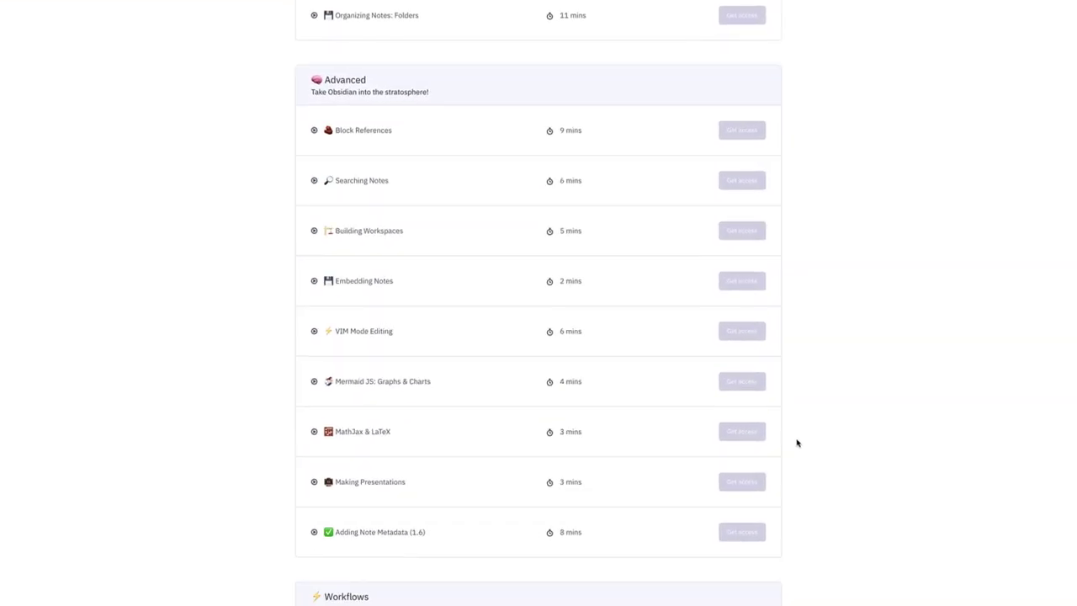
scroll(797, 443, "down", 9)
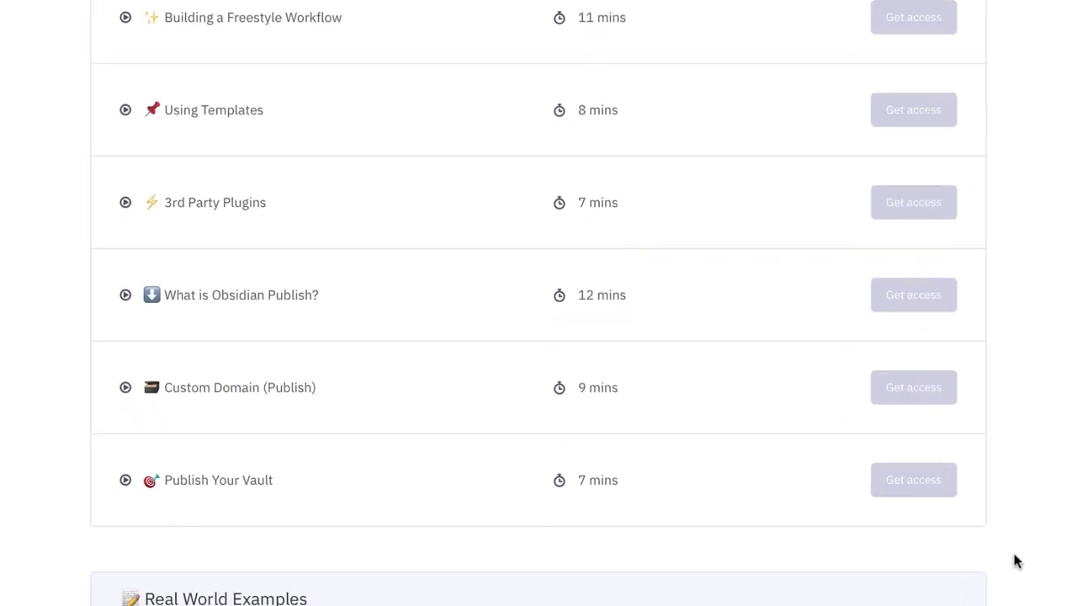
scroll(1017, 561, "down", 9)
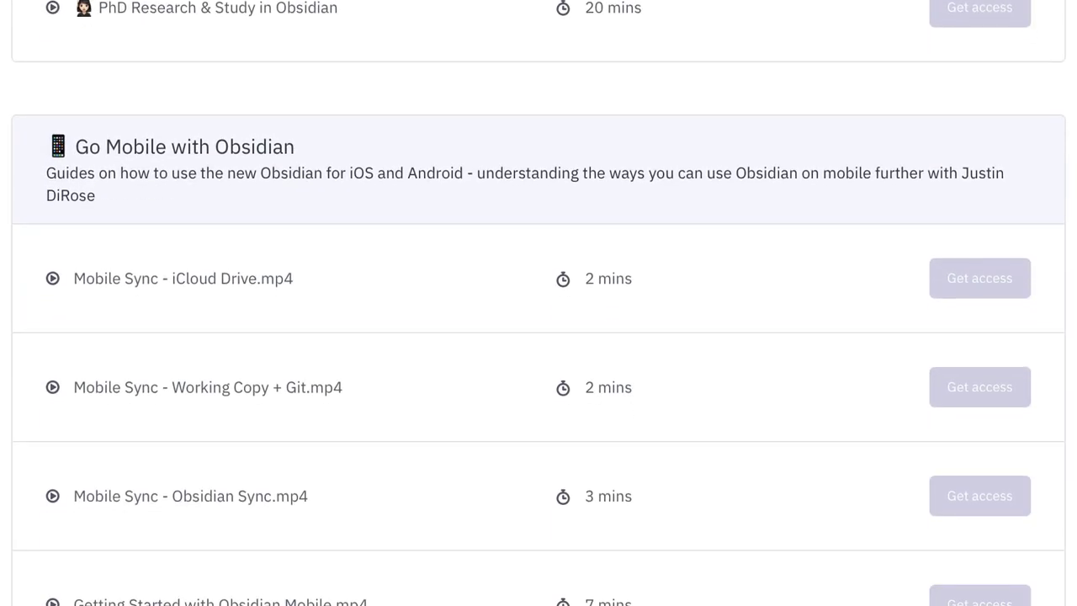
scroll(539, 336, "down", 1)
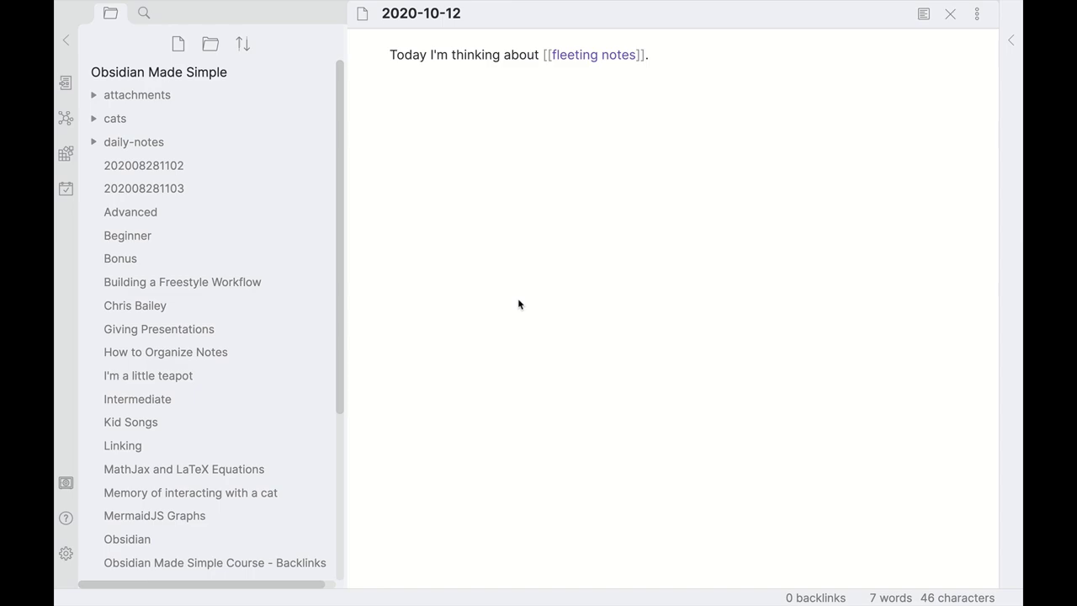
Add the paragraph "I like to think about fleeting notes in the context of GTD Capture." below the first line of the 2020-10-12 note
left_click(534, 139)
left_click_drag(389, 55, 654, 48)
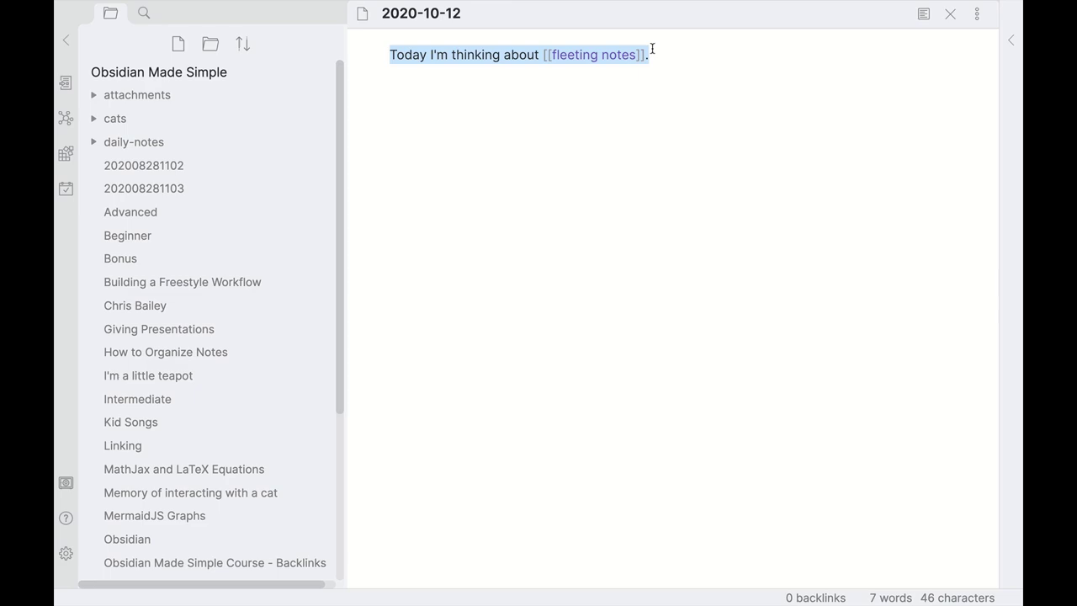
left_click(660, 81)
key("Return")
key("Return")
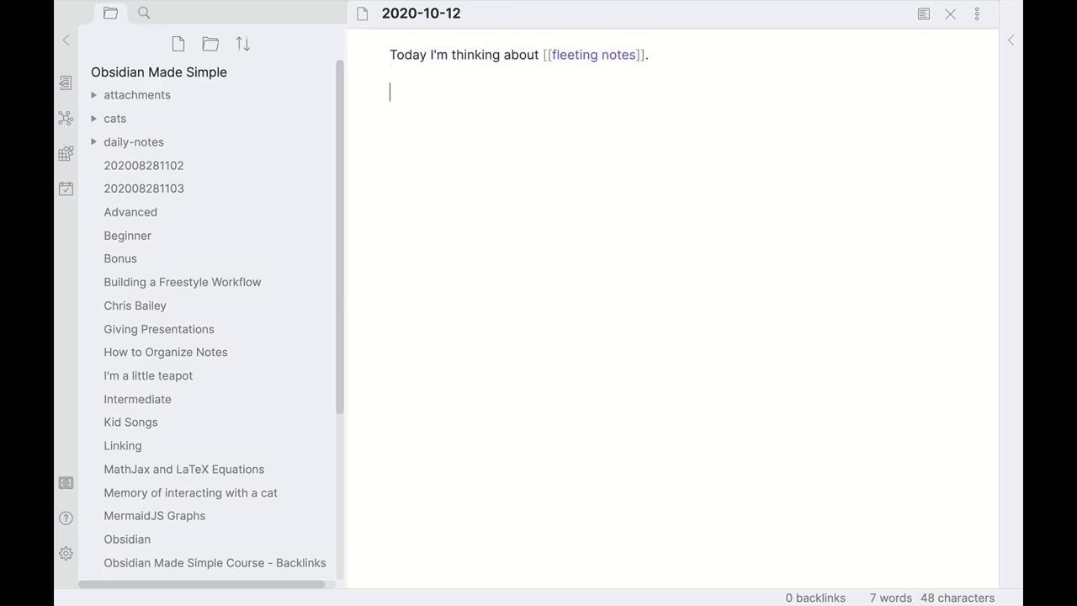
type("I like to think about fle")
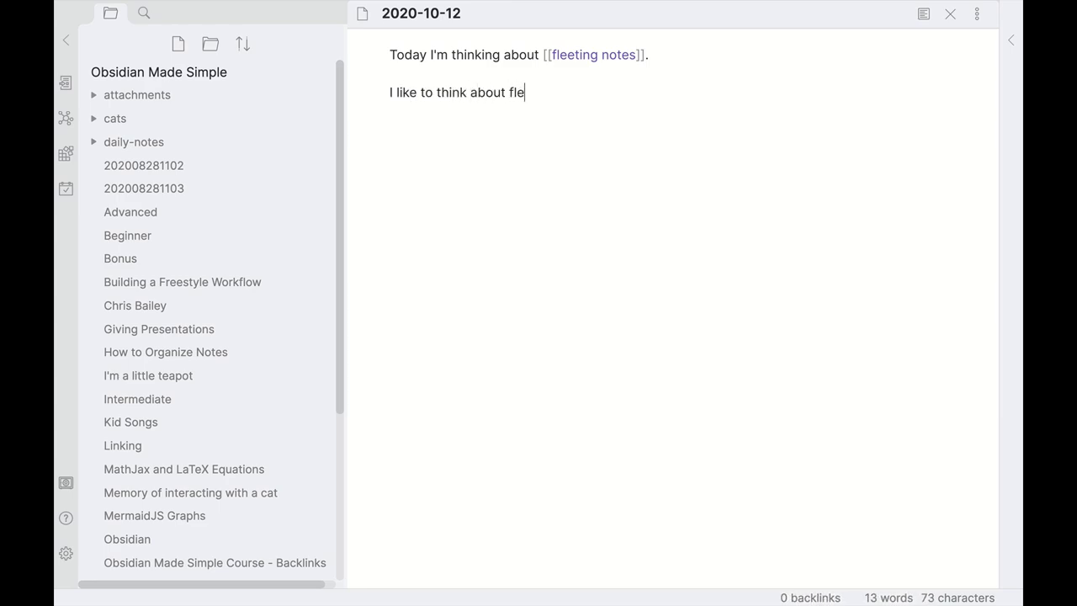
type("eting notes in th")
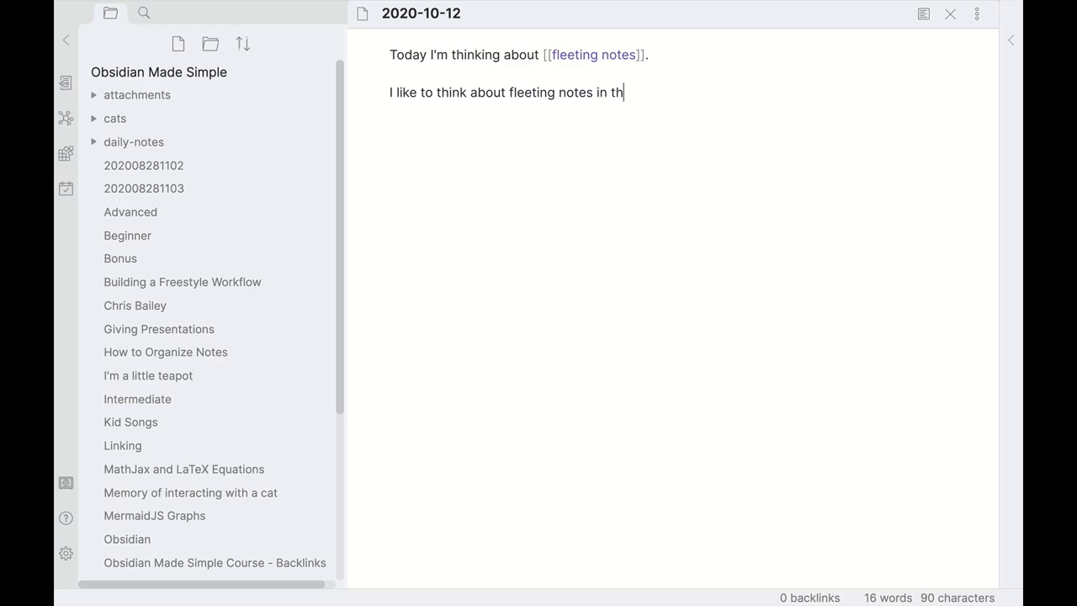
type("e context of GTD")
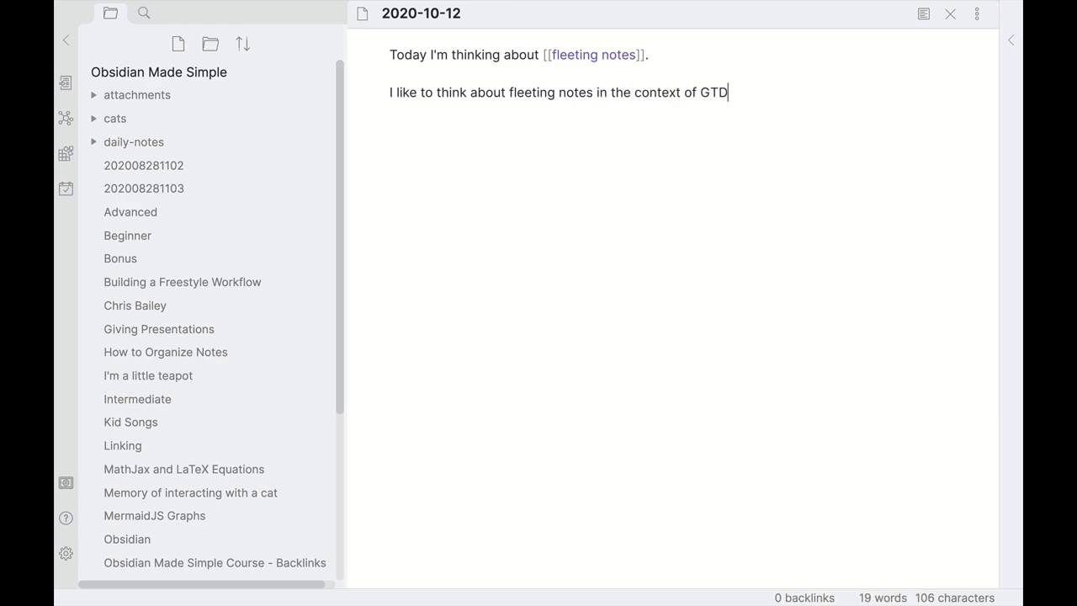
type(" Capture.")
key("Return")
key("Return")
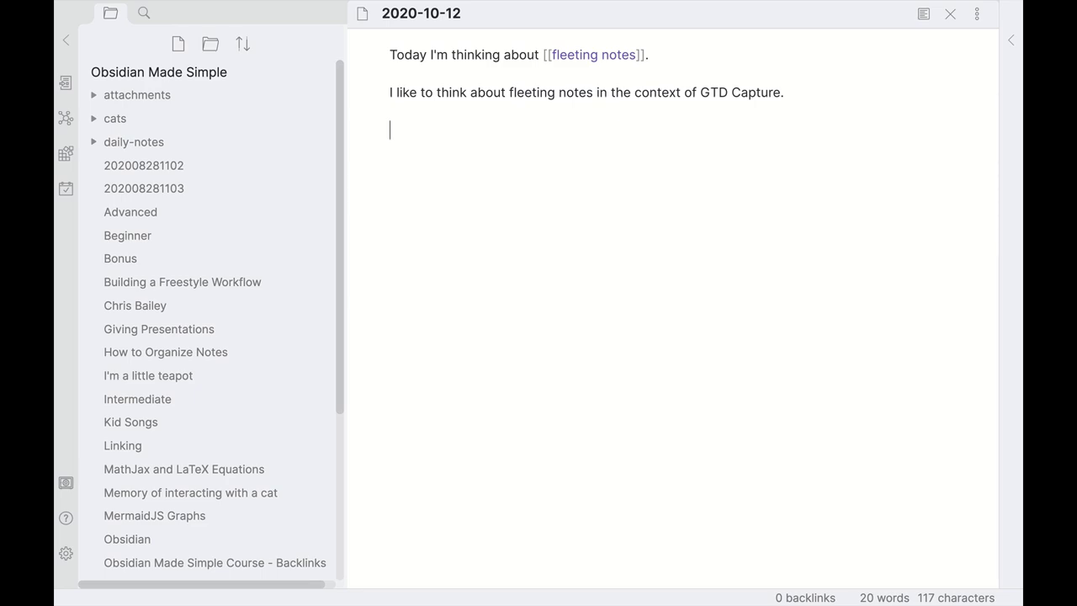
Add the question "How do you capture them?" as a new paragraph in the daily note
type("How ")
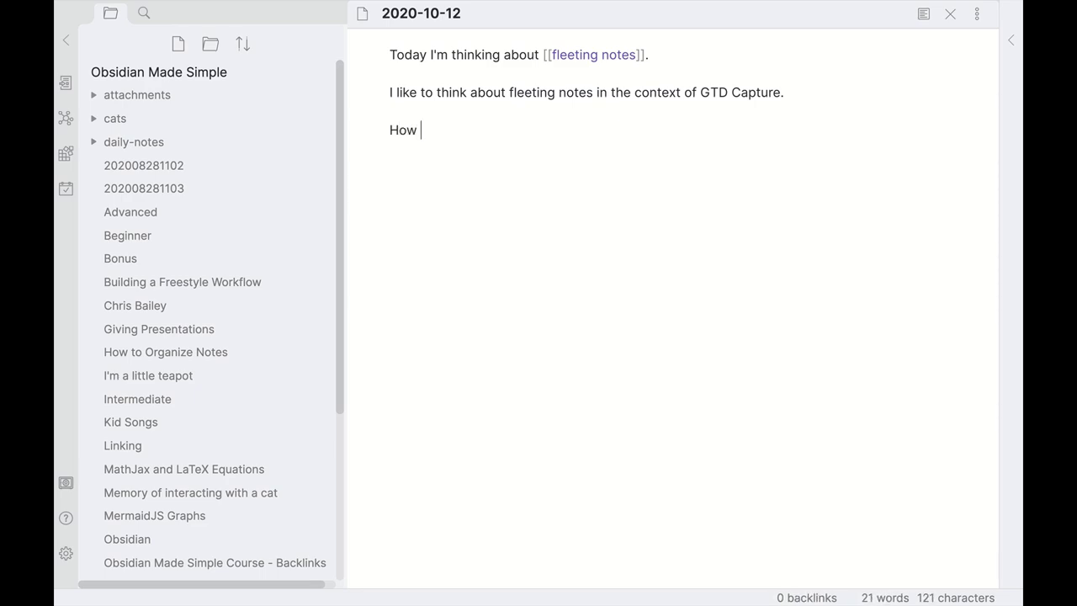
type("do you capture them?")
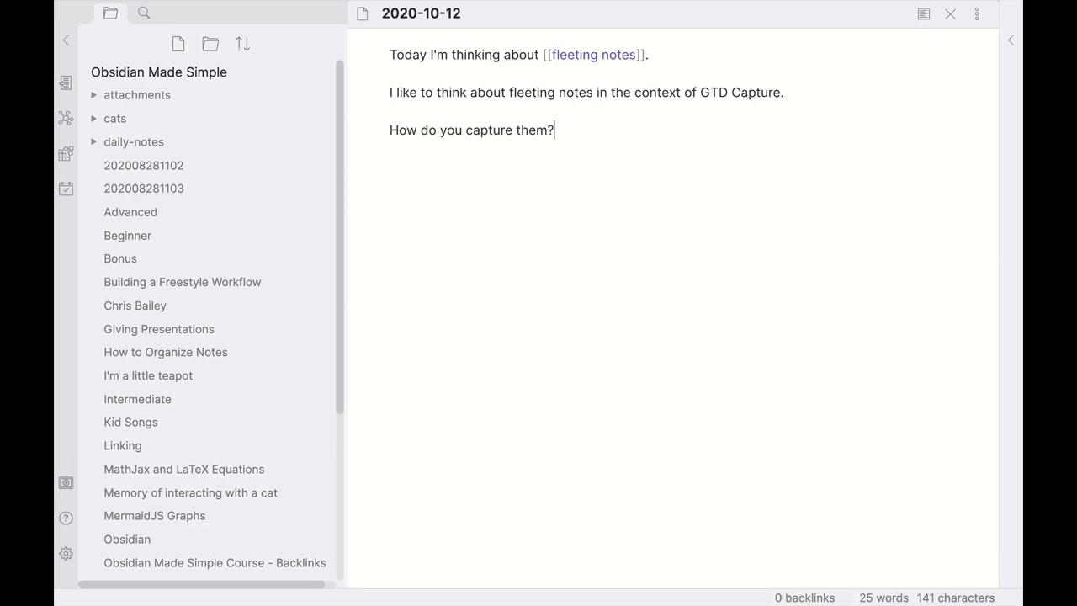
key("Return")
key("Return")
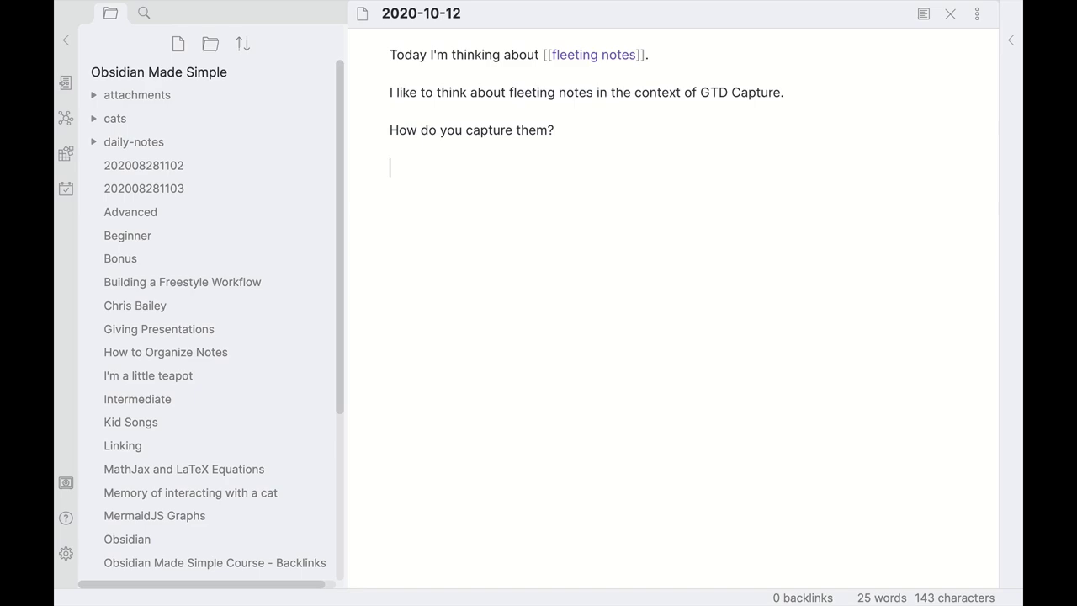
Start a bulleted list directly under the question with the items Daily Notes, Notebook and Drafts
key("BackSpace")
type("- Daily NOte")
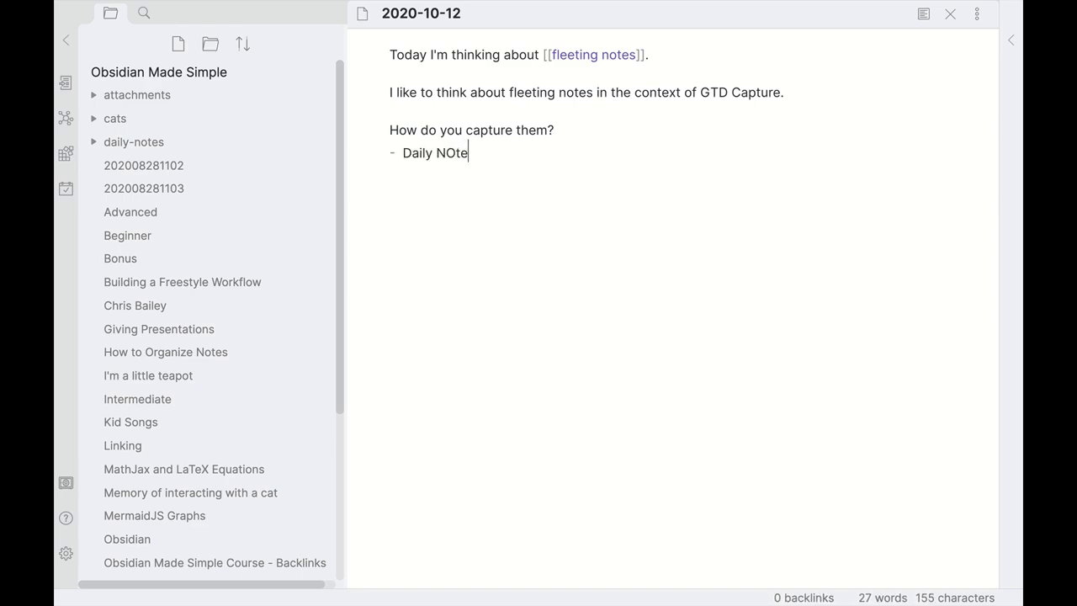
key("BackSpace")
key("BackSpace")
key("BackSpace")
type("otes")
key("Return")
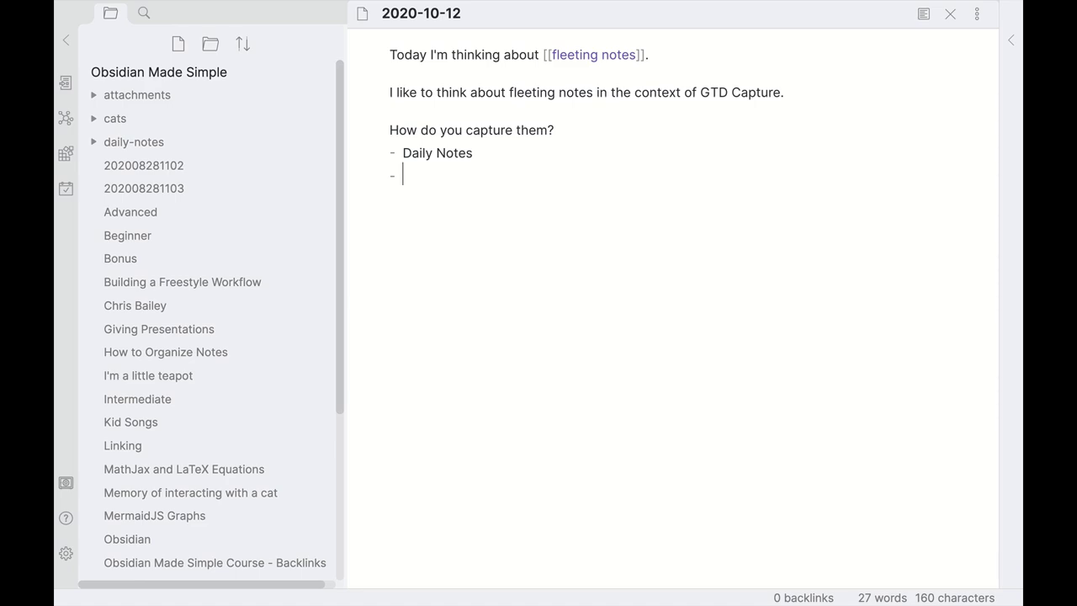
type("Notebook")
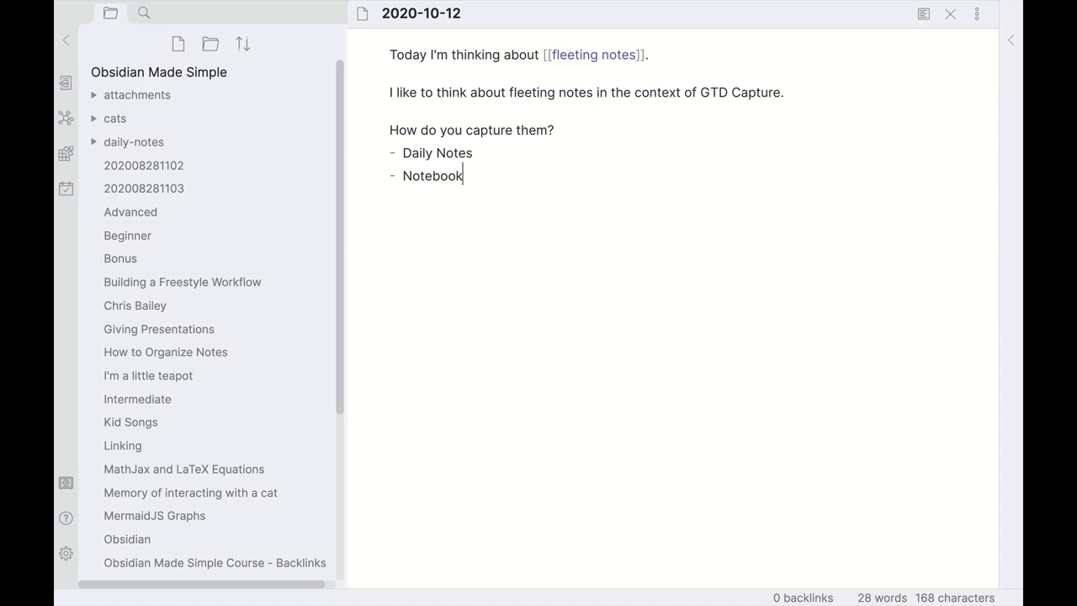
key("Return")
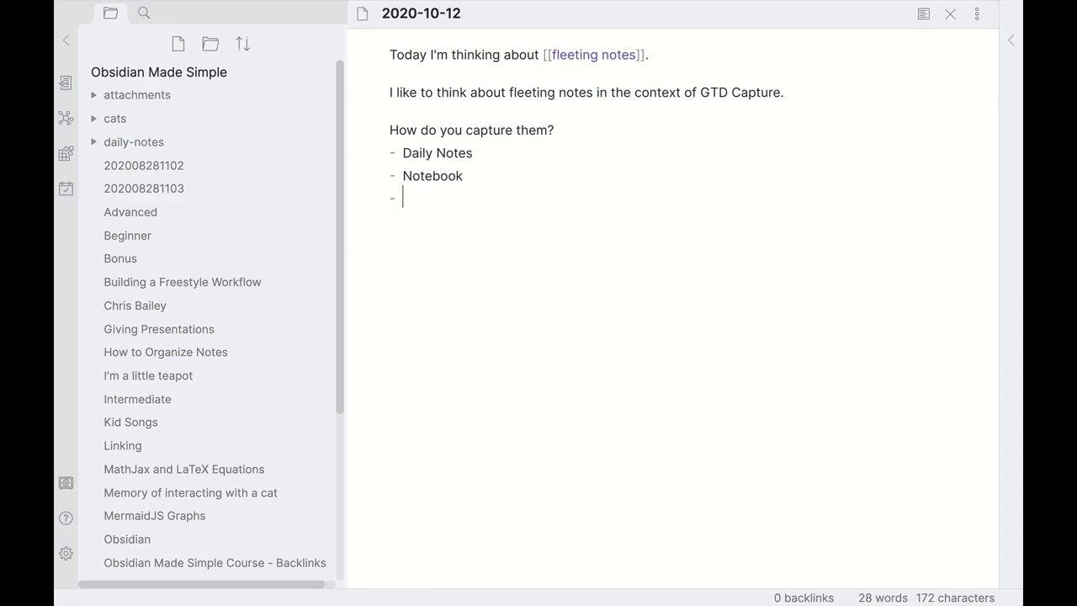
type("Drafts")
key("Return")
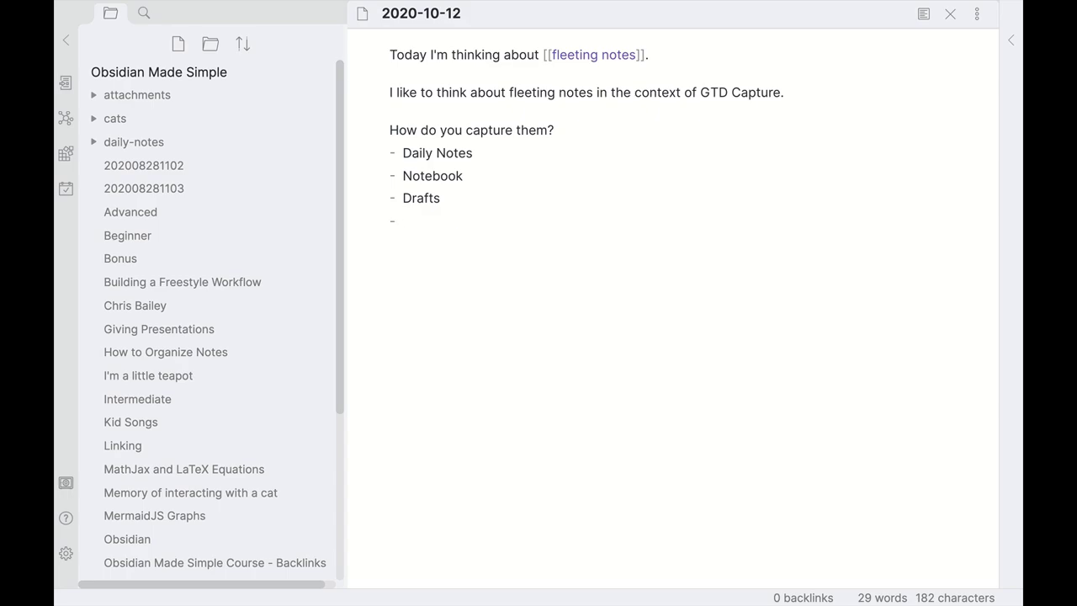
Add "Scratchpad" as the fourth bullet after Drafts, with a space following its dash
key("Return")
key("Return")
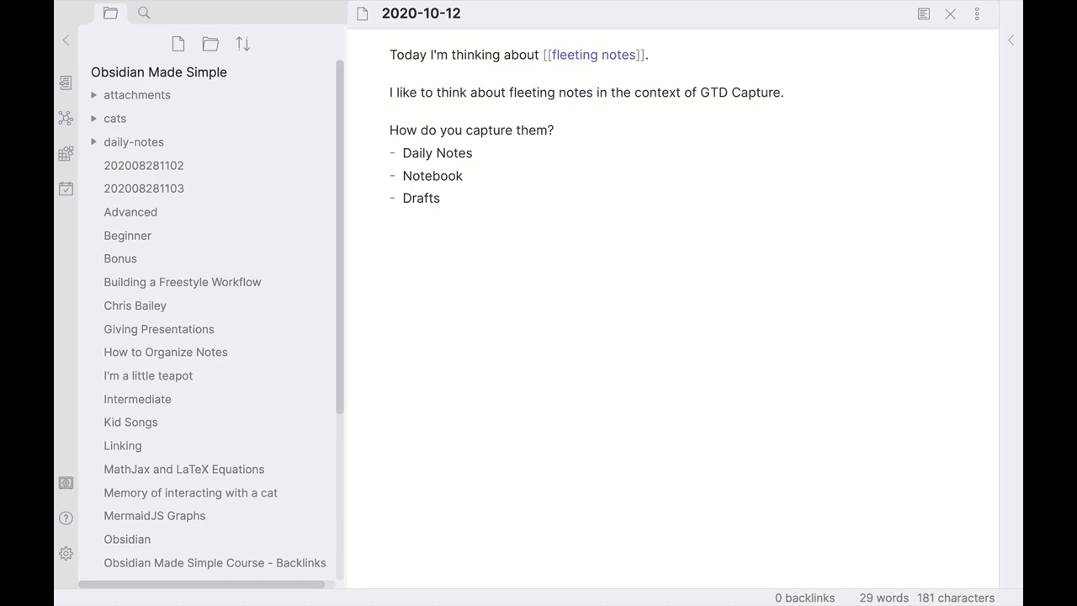
key("BackSpace")
key("BackSpace")
type("-")
type("Scratch")
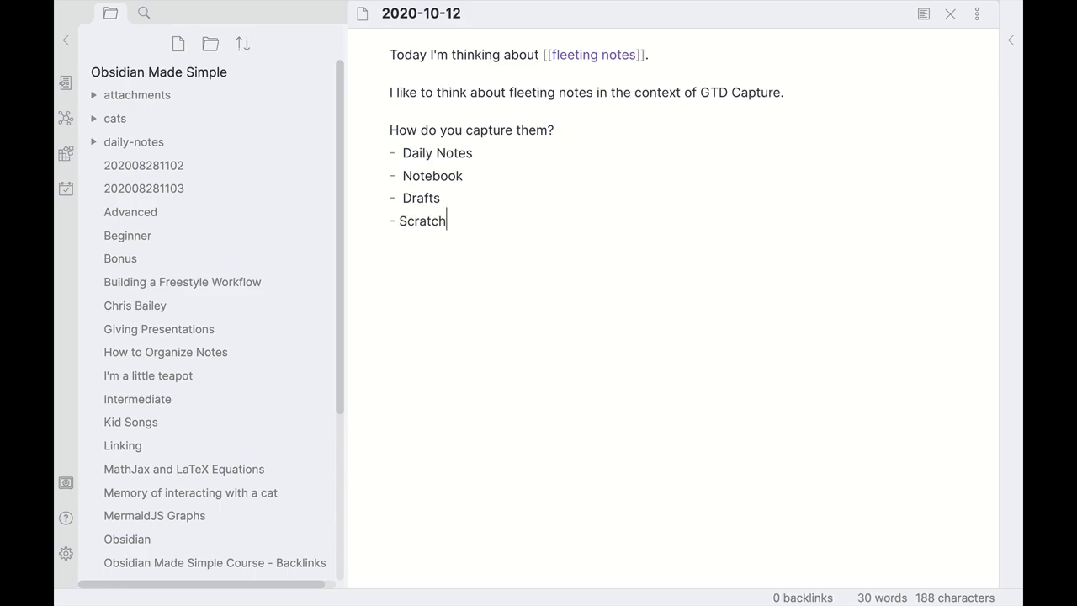
type("pad")
key("Home")
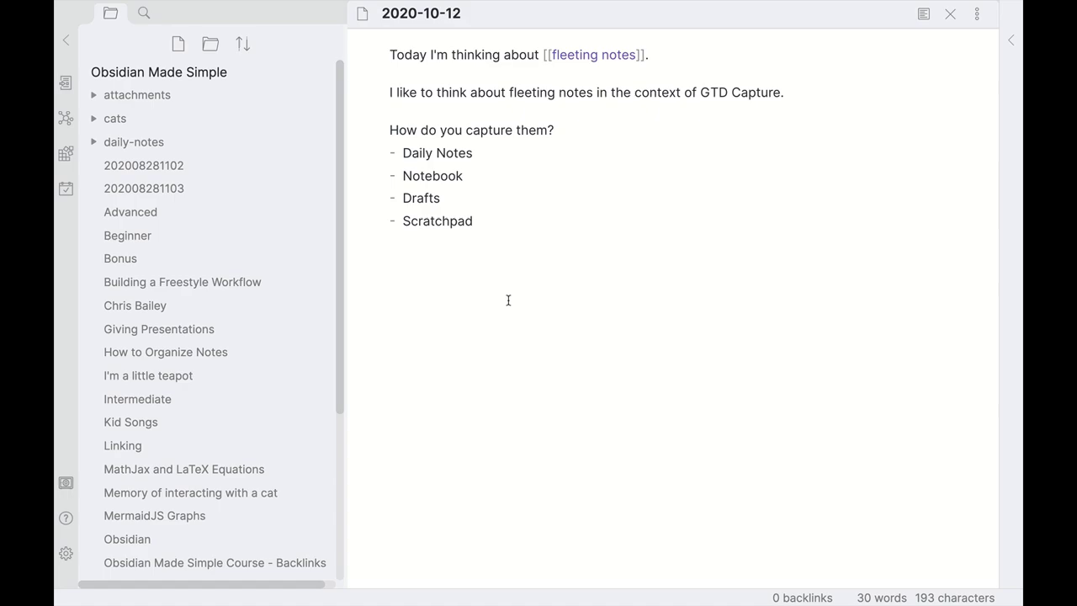
Create a new note in the vault and name it "scratchpad"
left_click(177, 44)
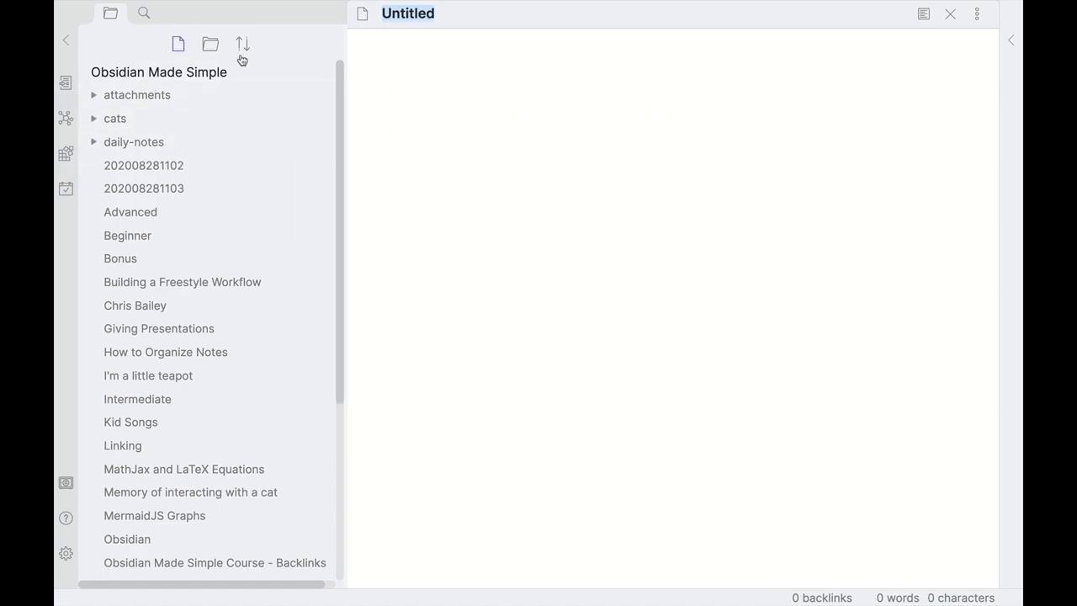
type("scratchpad")
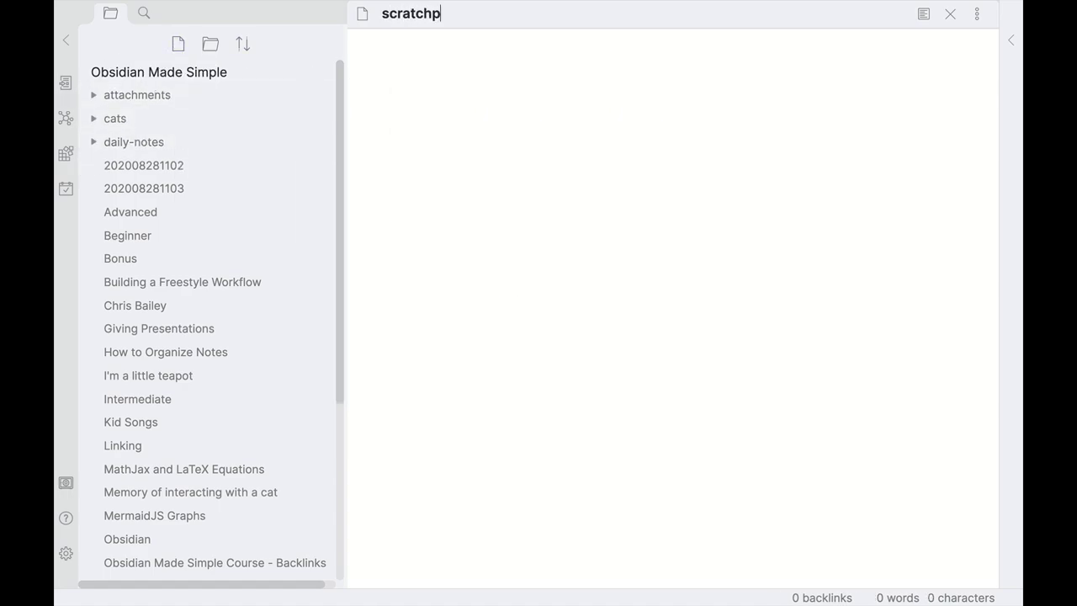
key("Return")
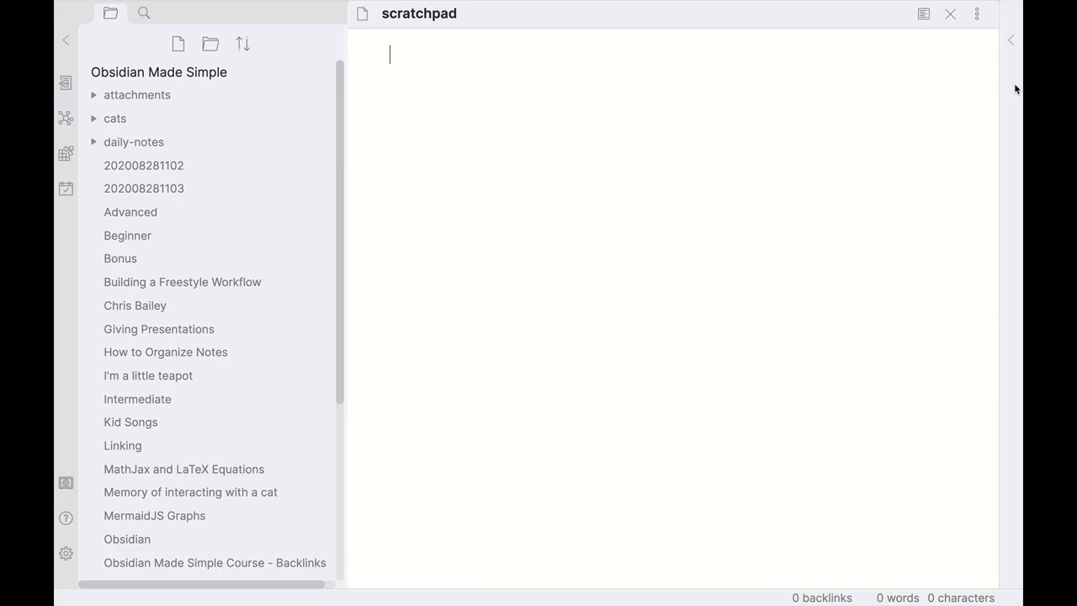
Expand the collapsed sidebar and dock the scratchpad note in its own pane beneath the tag list
left_click(1009, 42)
left_click(601, 128)
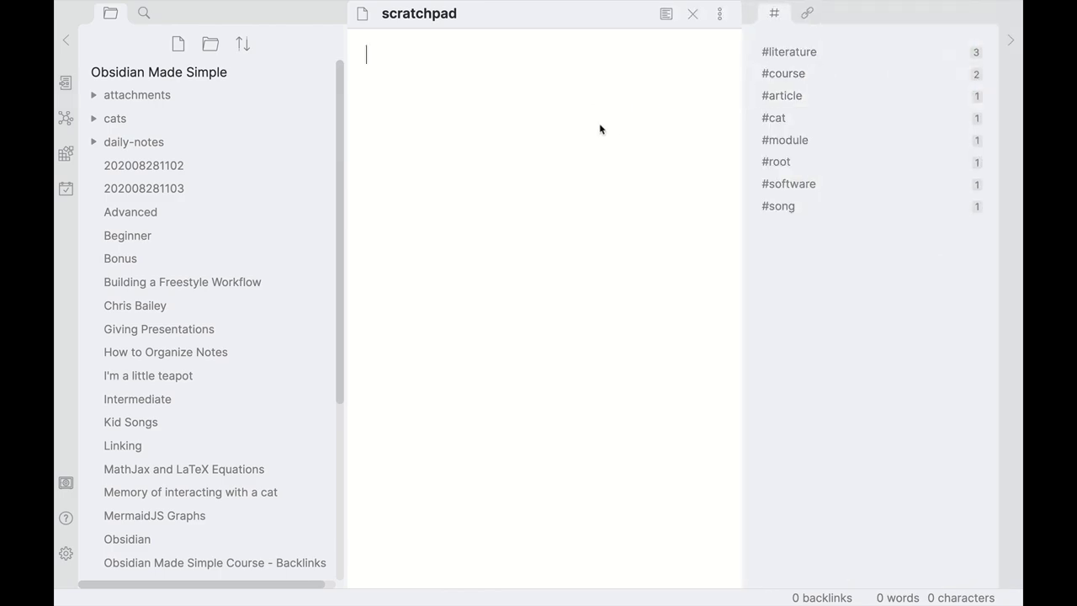
key("super+o")
type("scra")
key("Return")
left_click_drag(360, 16, 861, 515)
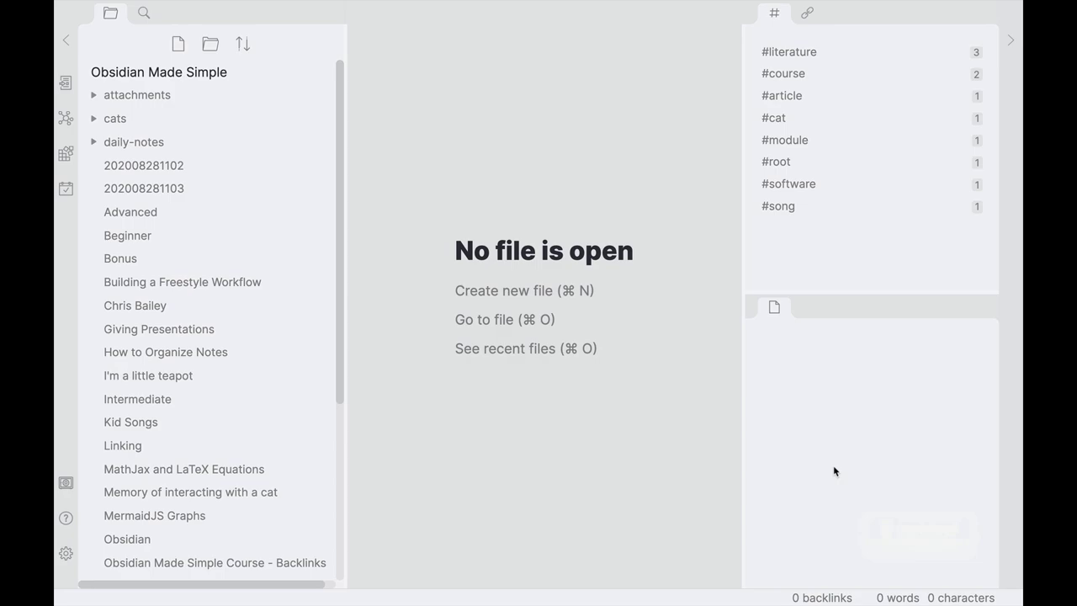
Enter the heading "### scratchpad" in the docked note and open today's daily note in the main pane
left_click(787, 400)
type("### scratchpad")
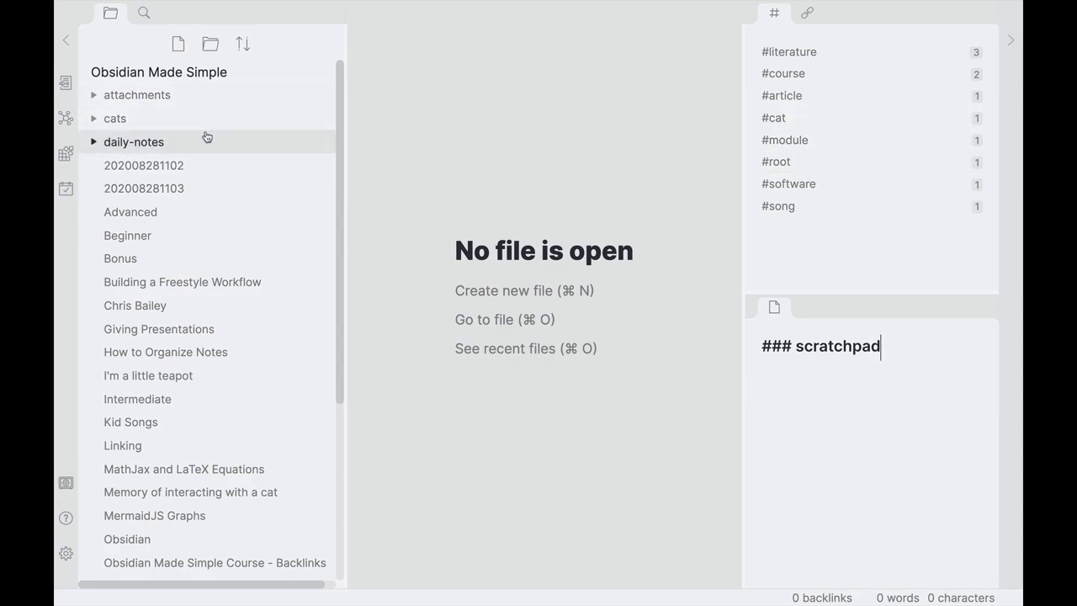
left_click(65, 188)
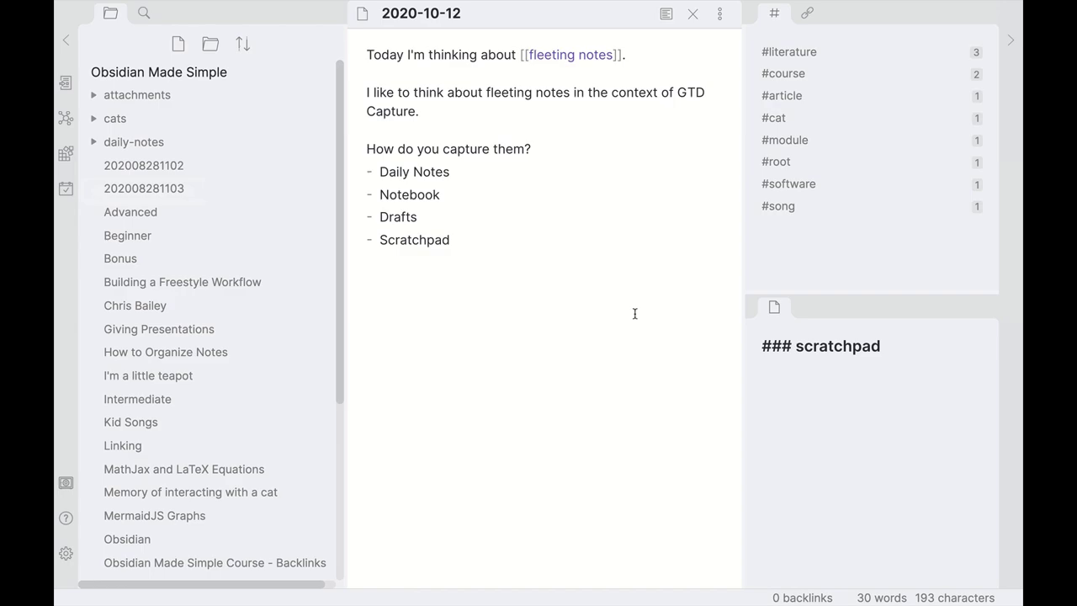
Add the line "Make video [[permanent notes]]" below the heading in the docked scratchpad and open the scratchpad note in the main pane
left_click(890, 405)
key("Return")
key("Return")
type("Make video [[permanent notes")
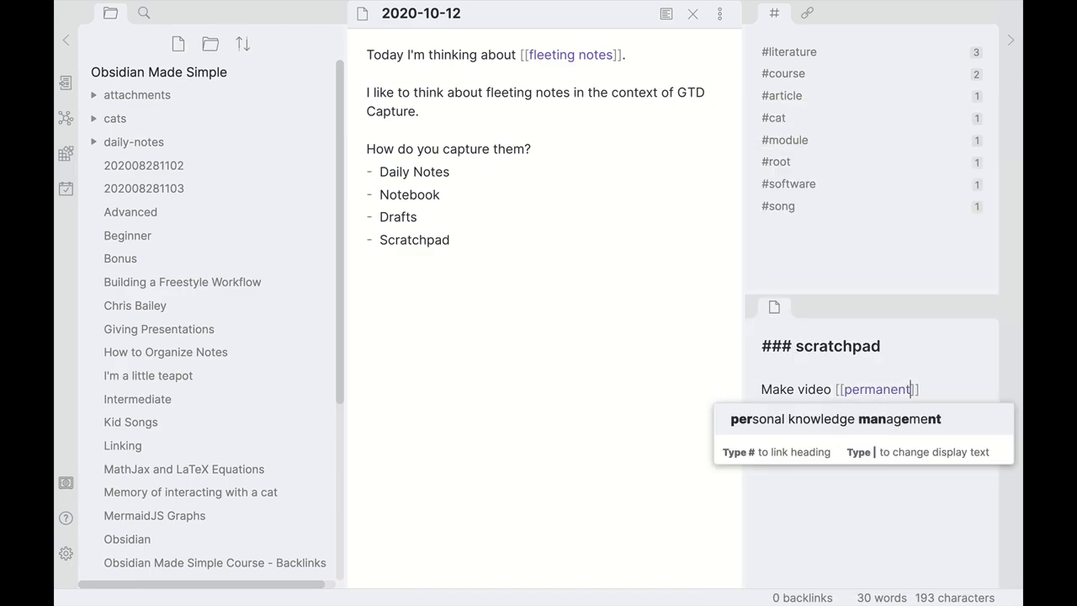
key("End")
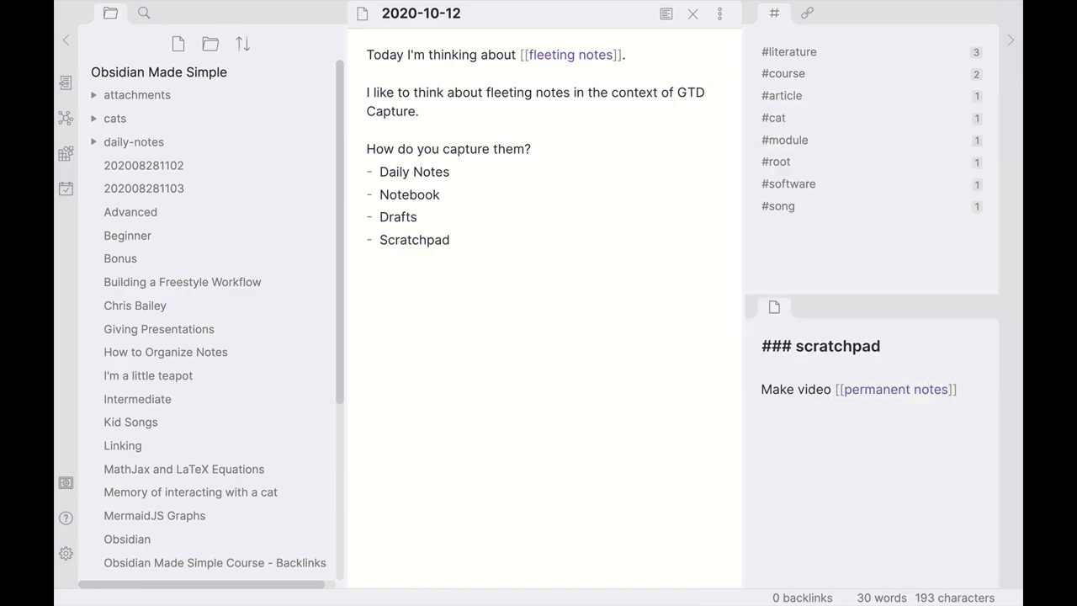
scroll(213, 357, "down", 5)
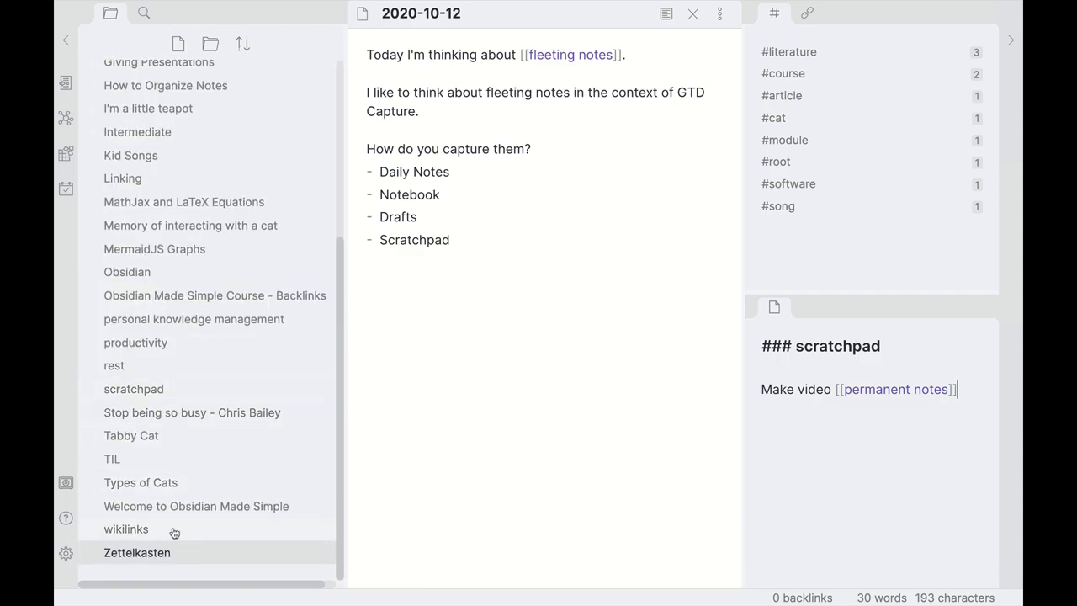
left_click(232, 389)
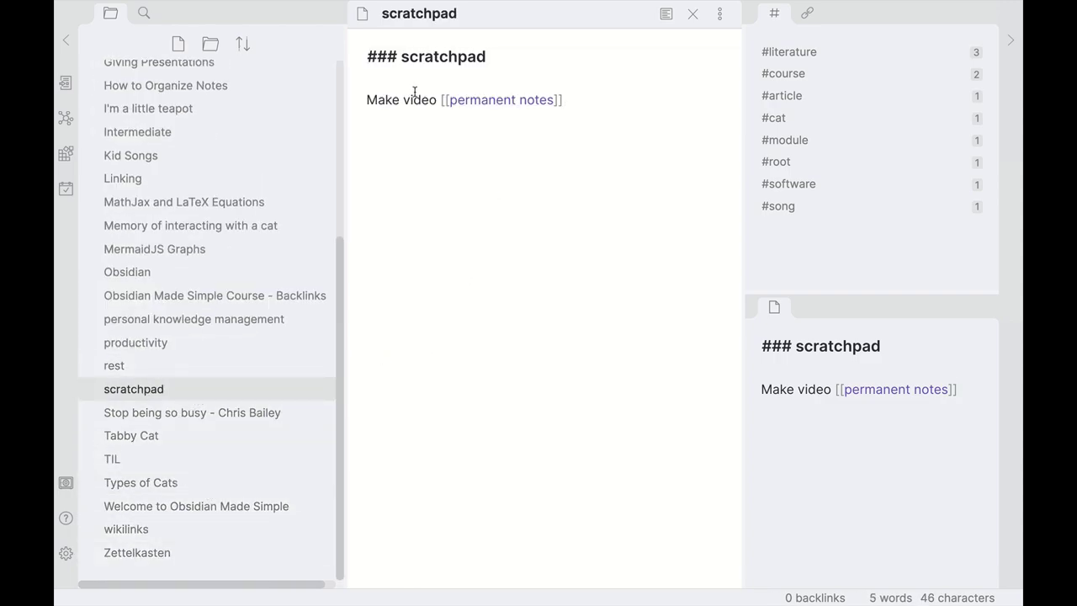
Open the graph view, filter its files by "scratchpad" and close the graph settings
left_click(68, 116)
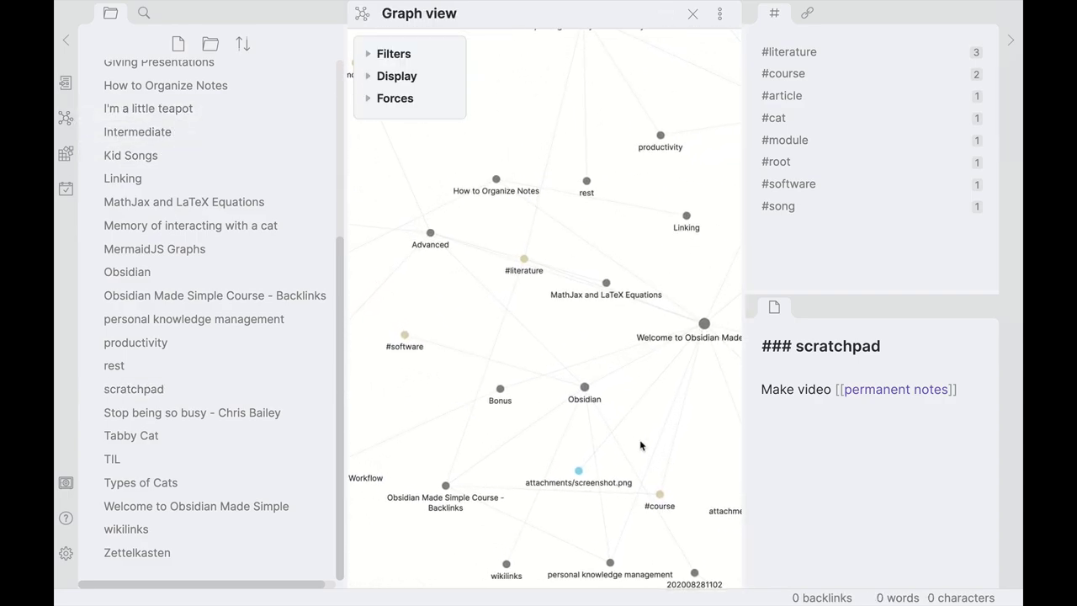
left_click(402, 54)
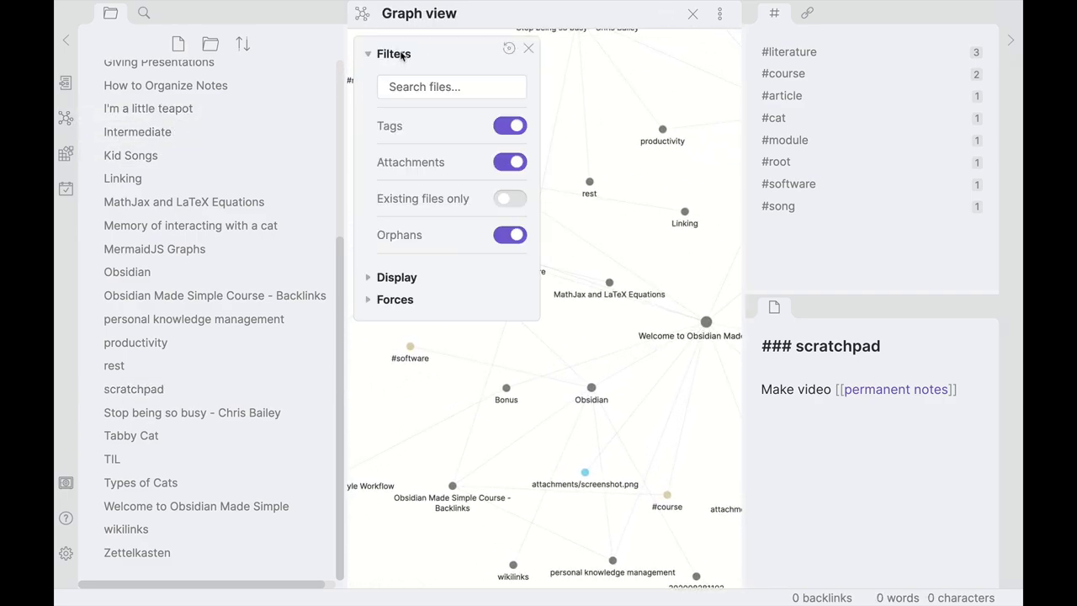
left_click(446, 87)
type("scratchpa")
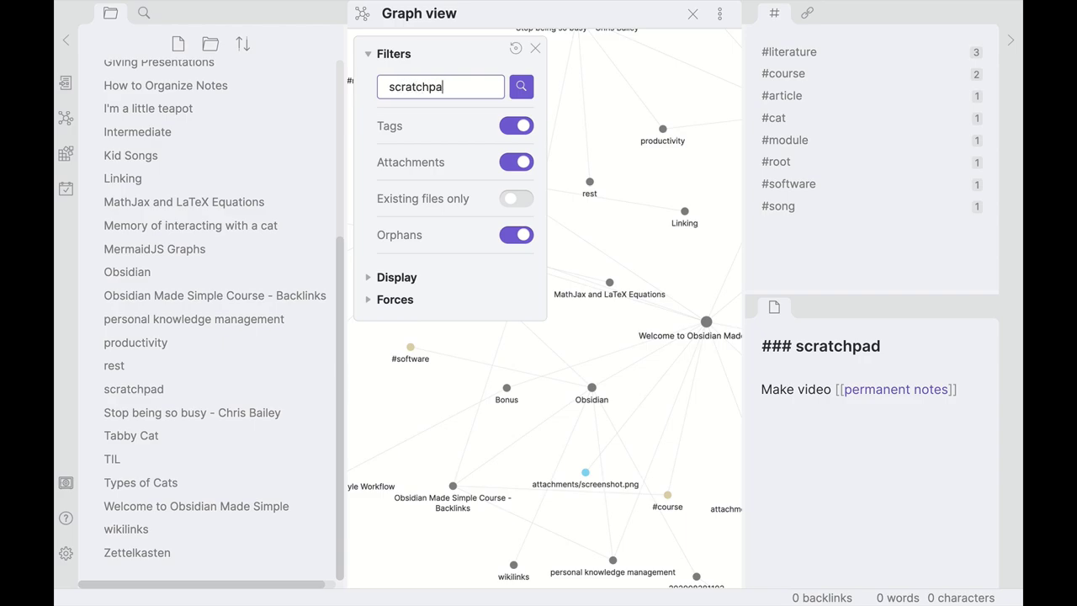
type("d")
left_click(535, 48)
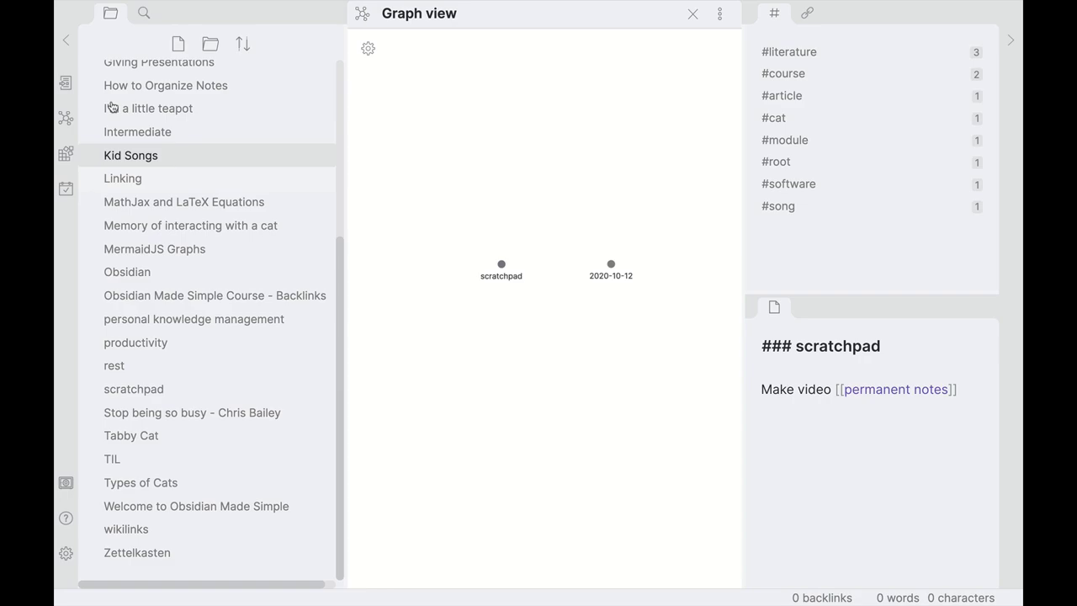
Create the "fleeting notes" note from its link in today's daily note, tag it #todo and search for that tag
left_click(65, 188)
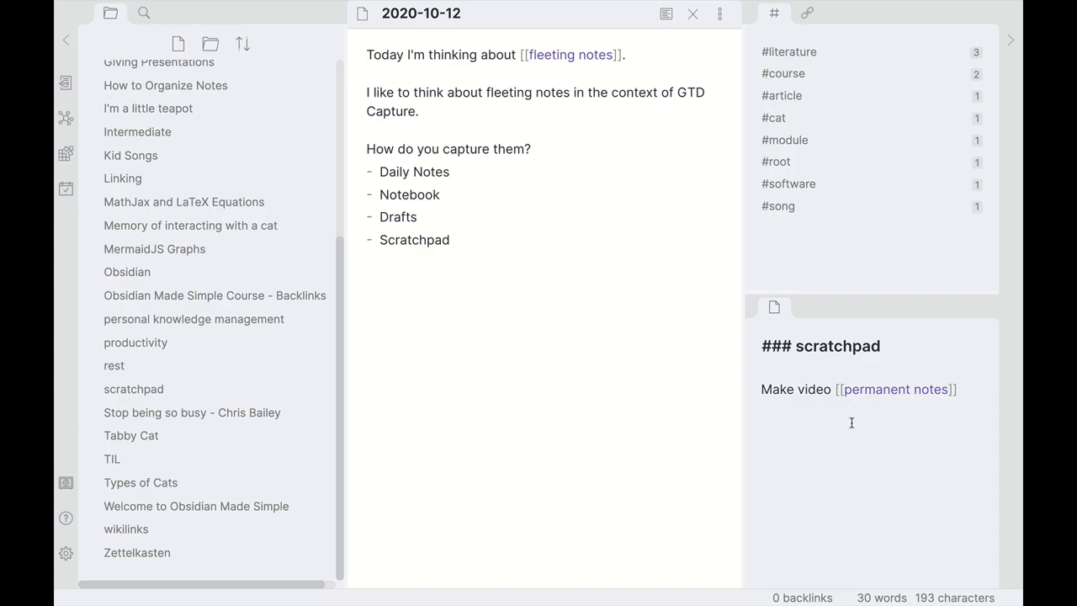
left_click(973, 388)
left_click(971, 386)
left_click(573, 54)
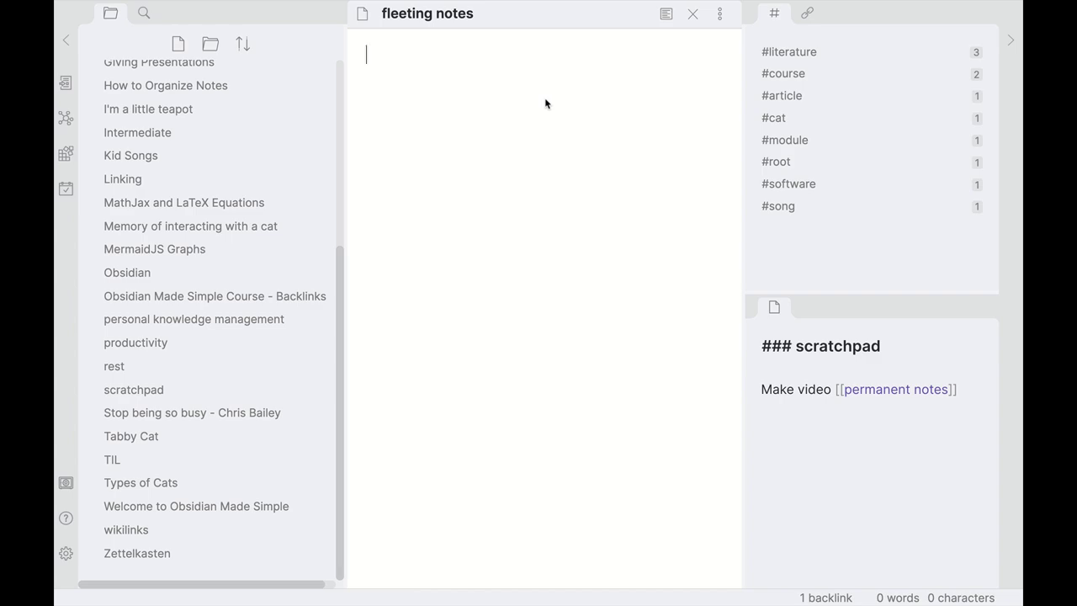
type("#todo")
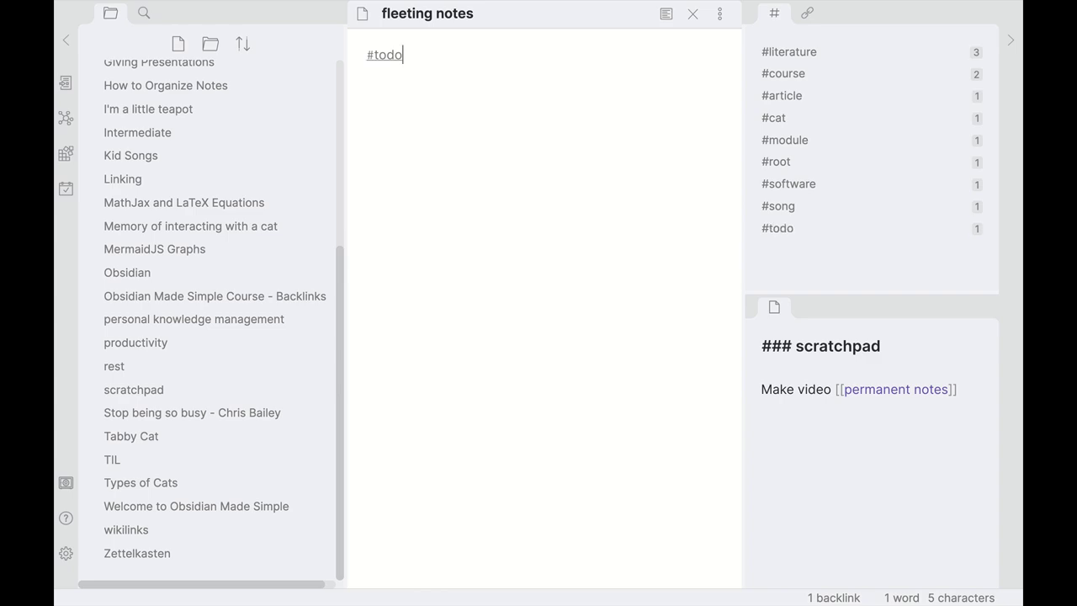
left_click(810, 239)
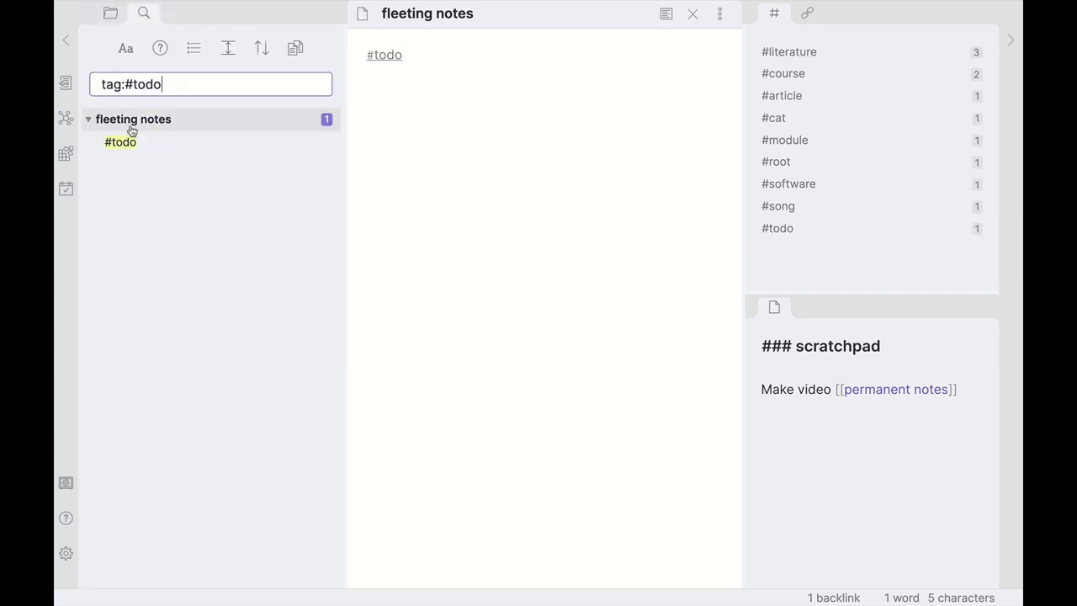
Create the "permanent notes" note from its scratchpad link, tag it #todo and list the notes carrying that tag
left_click(886, 389)
type("#todo")
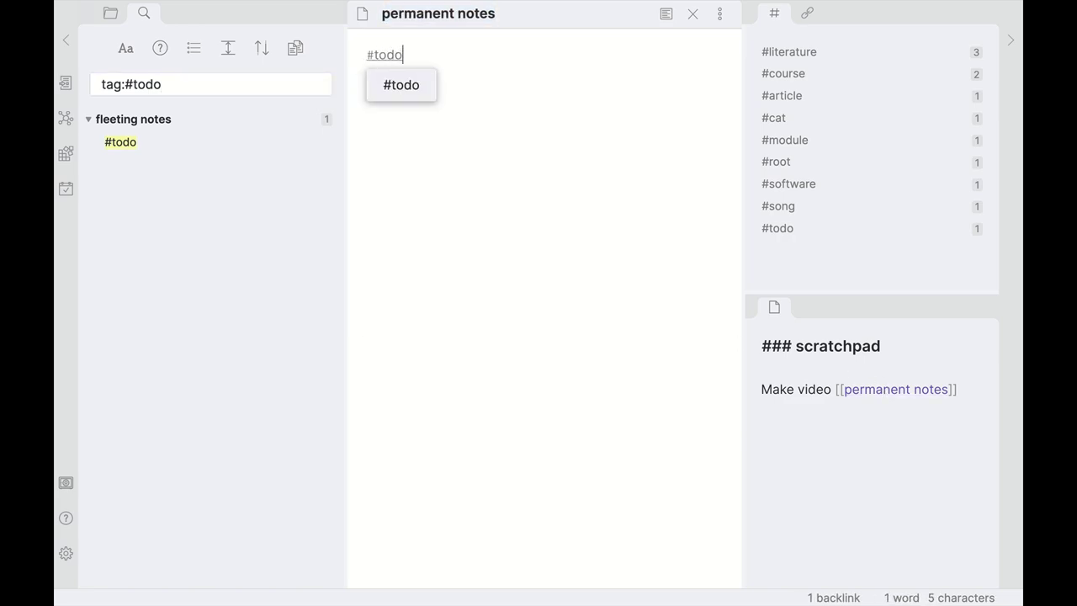
key("Return")
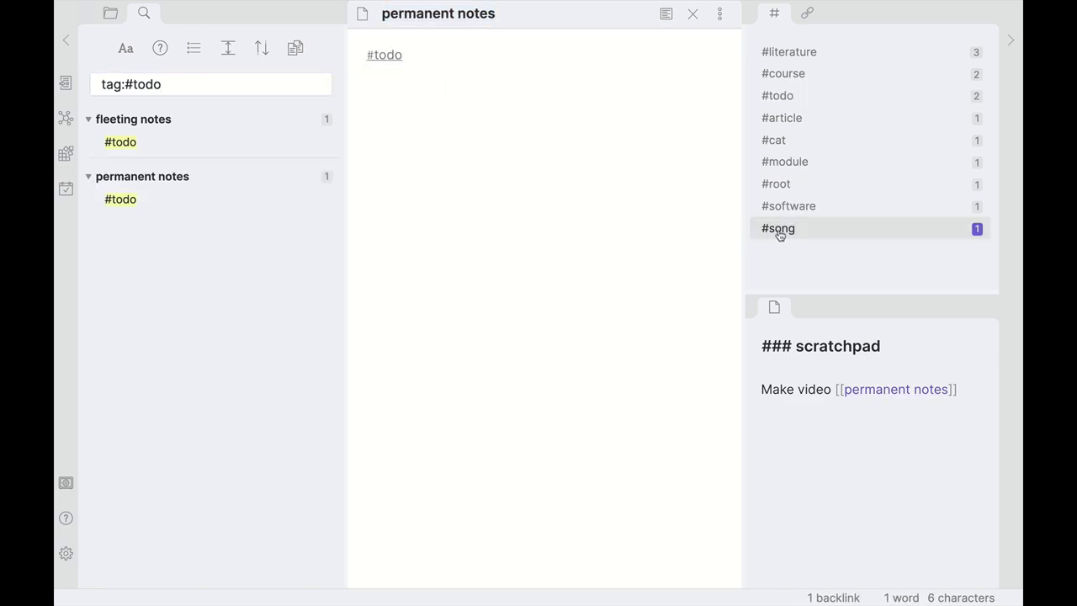
left_click(780, 227)
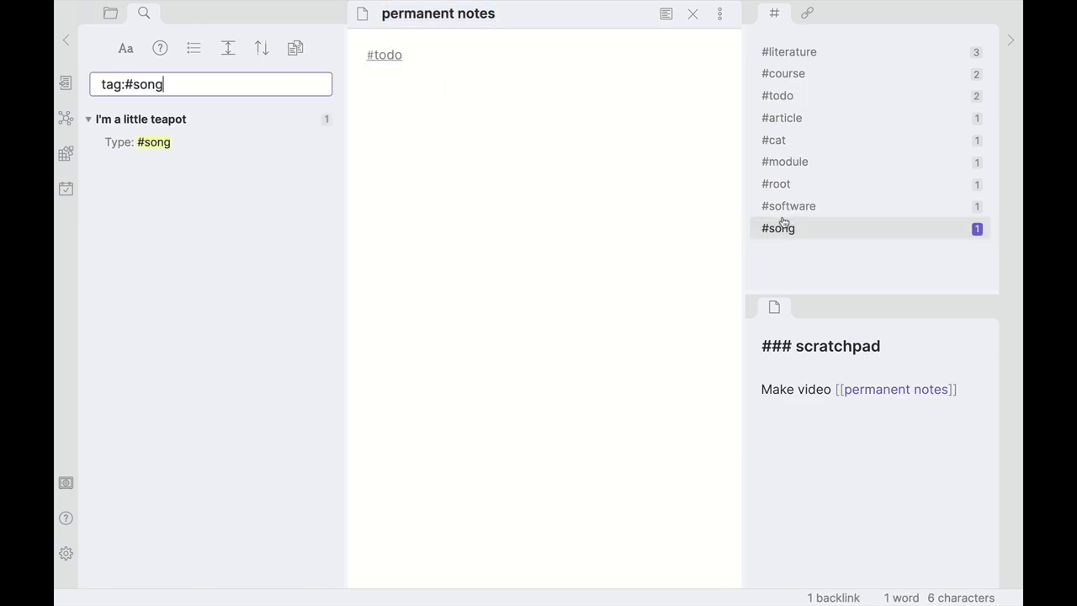
left_click(839, 101)
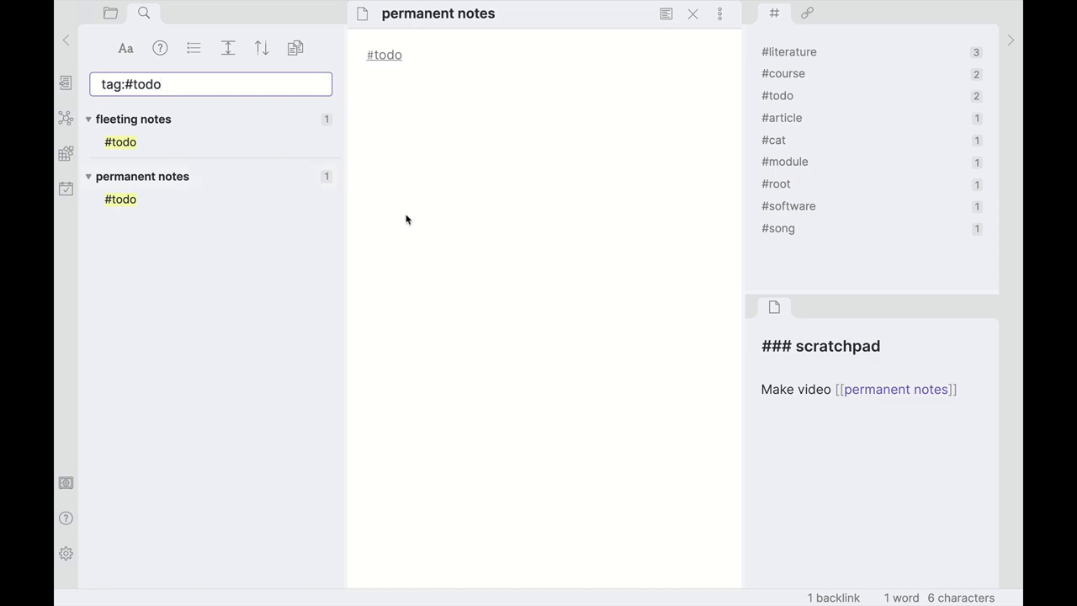
Return to the 2020-10-12 daily note and insert the #todo tag before "Today I'm thinking about"
key("ctrl+alt+Left")
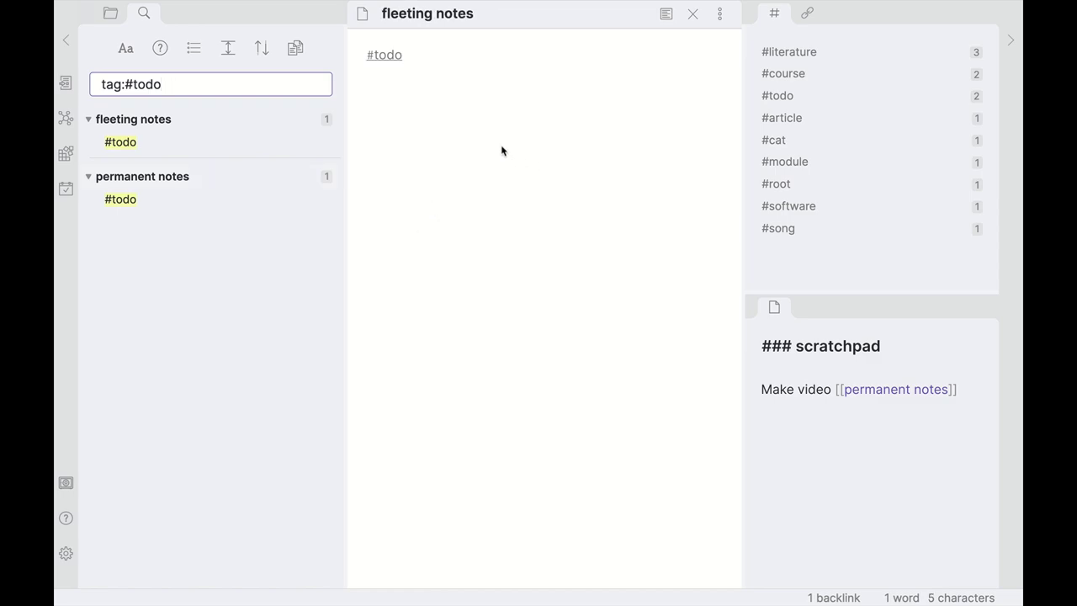
key("ctrl+alt+Left")
left_click(404, 74)
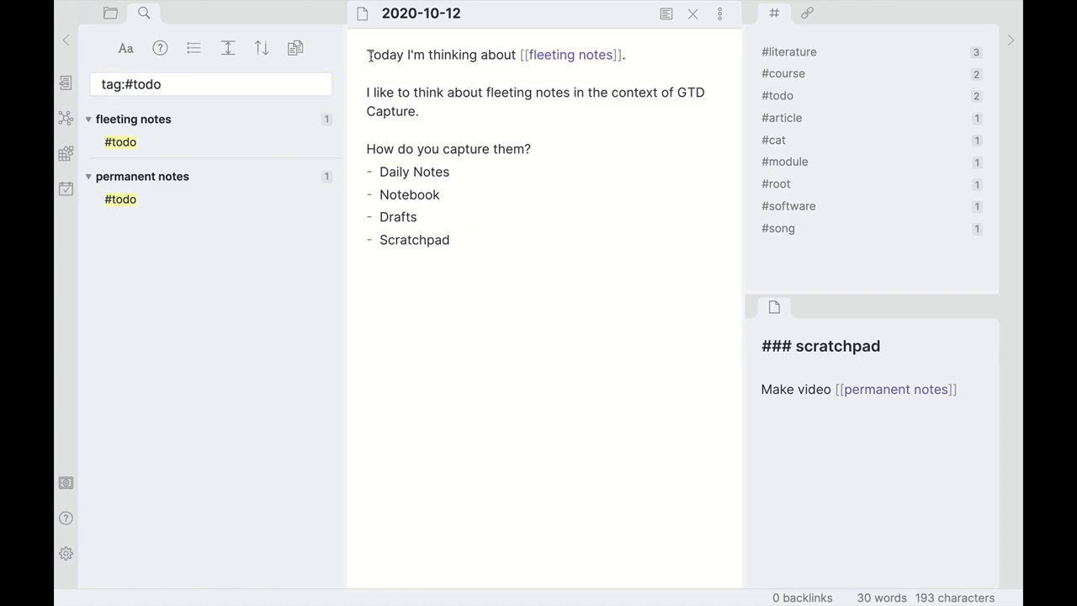
left_click(370, 56)
type("#tod")
key("BackSpace")
key("BackSpace")
key("BackSpace")
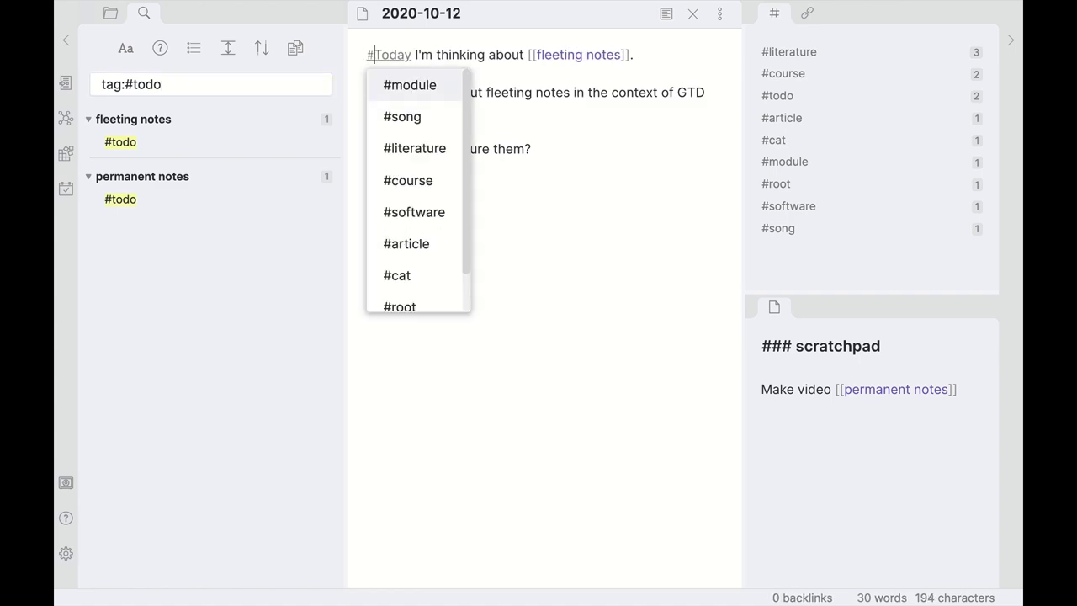
type("to")
key("Return")
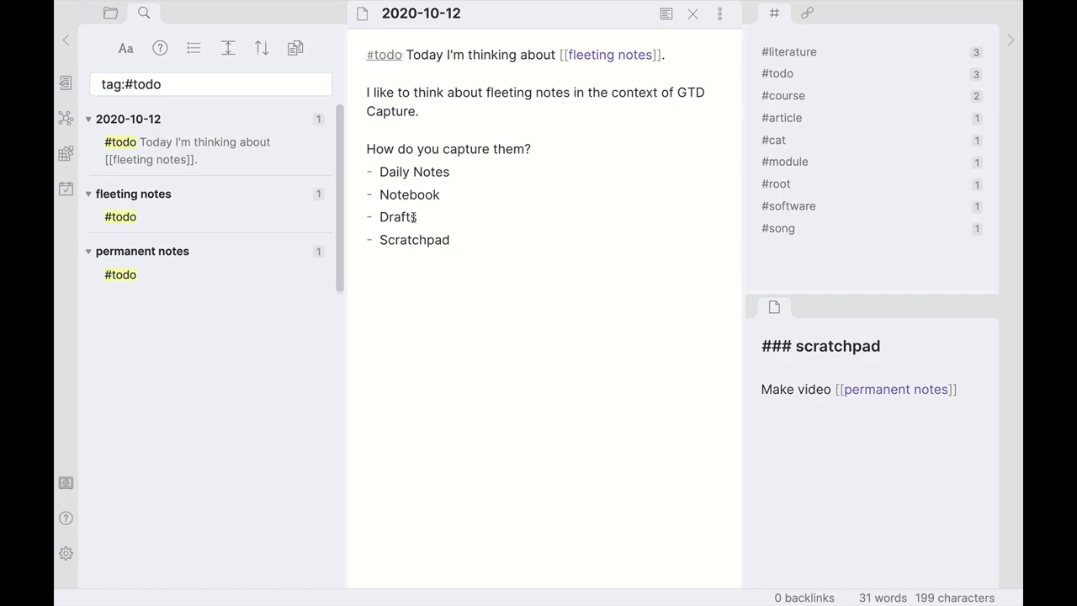
Insert a [[todo]] link before "Make video" in the docked scratchpad
left_click(762, 391)
type("[[")
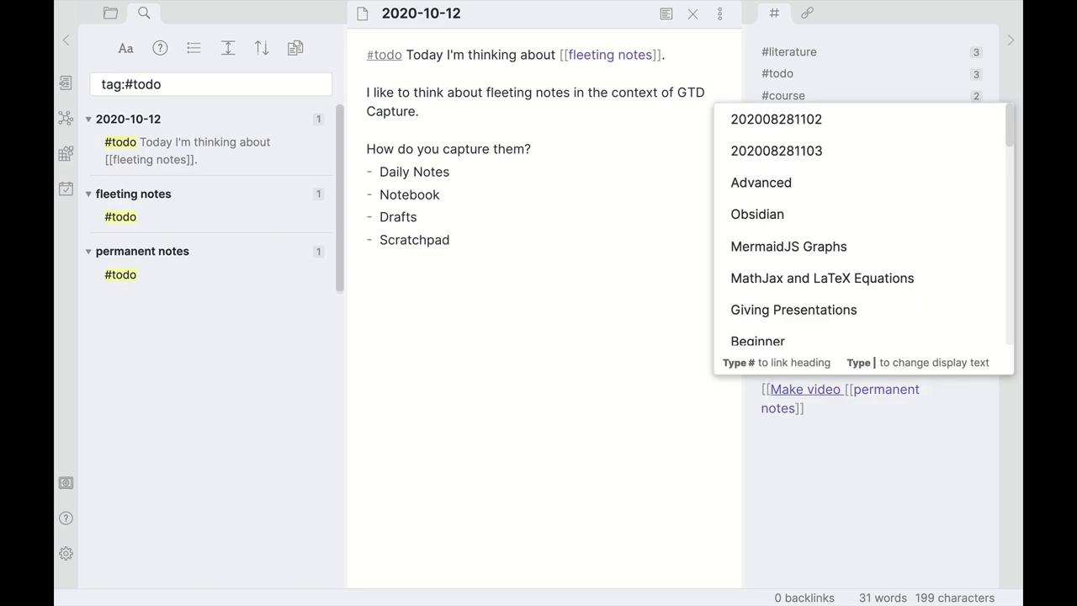
type("todo]]")
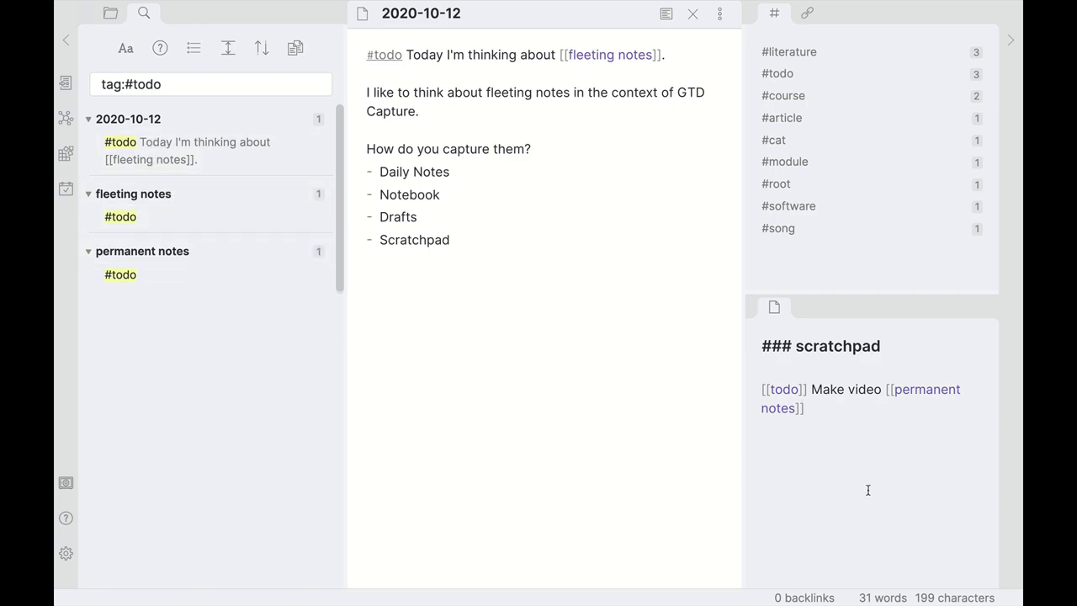
Create the "todo" note from its scratchpad link, show its backlinks, and follow the scratchpad mention and return
left_click(784, 389)
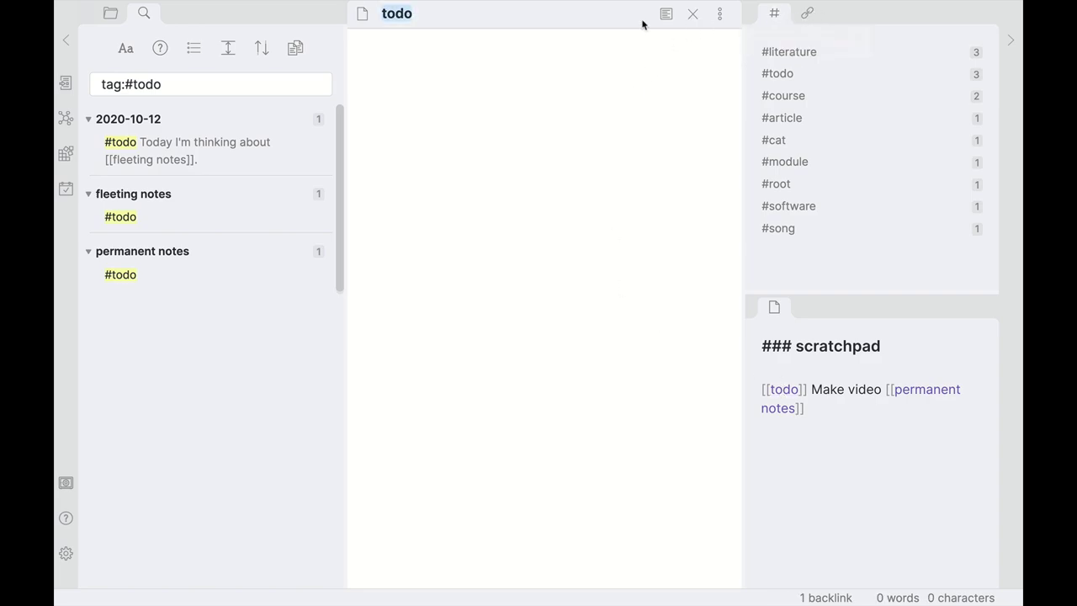
left_click(809, 13)
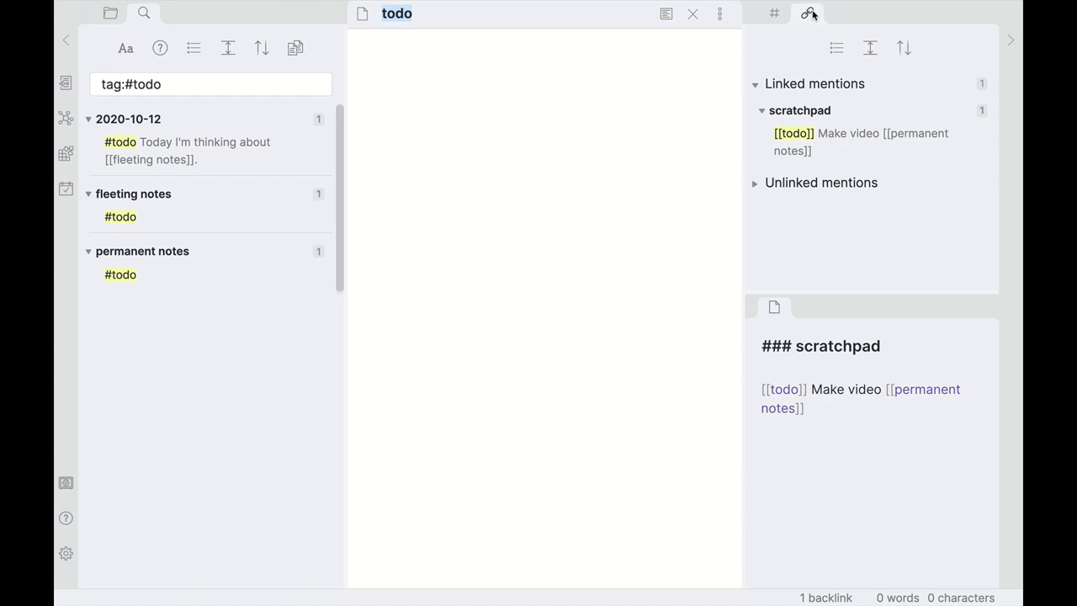
left_click(872, 149)
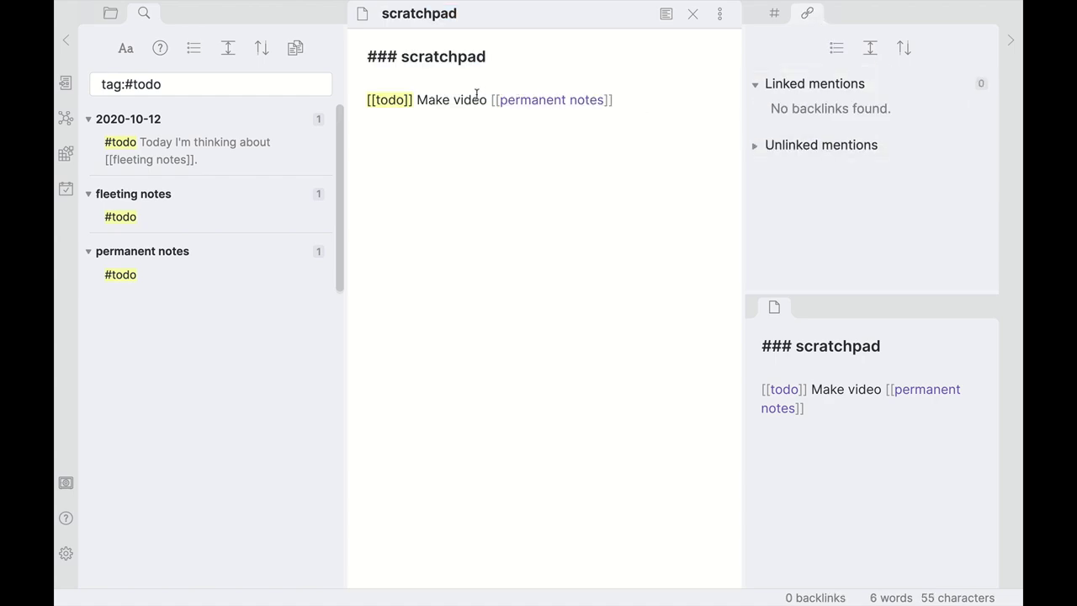
key("ctrl+alt+Left")
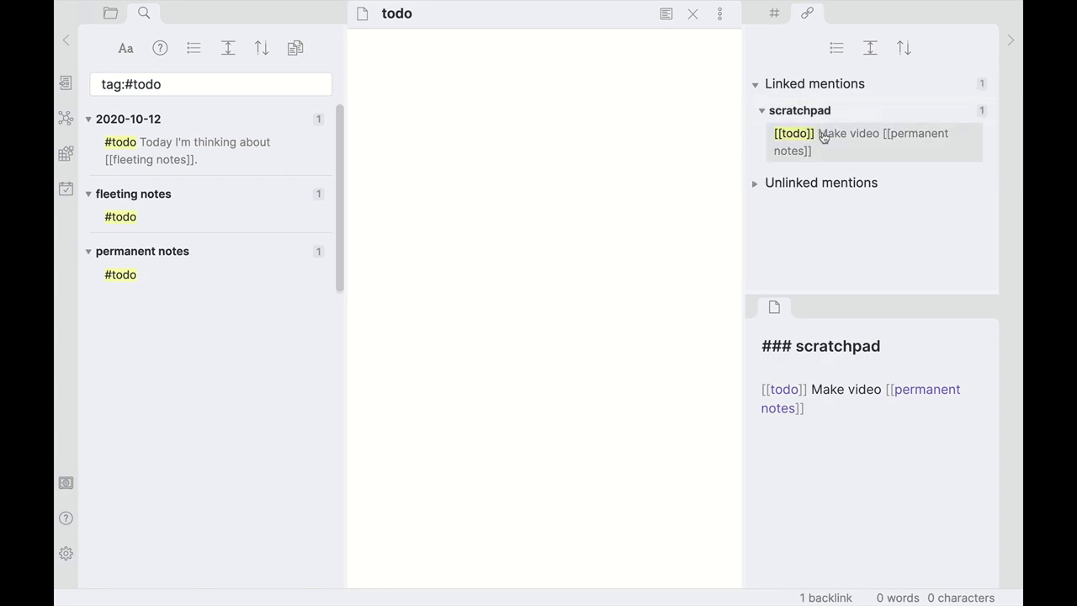